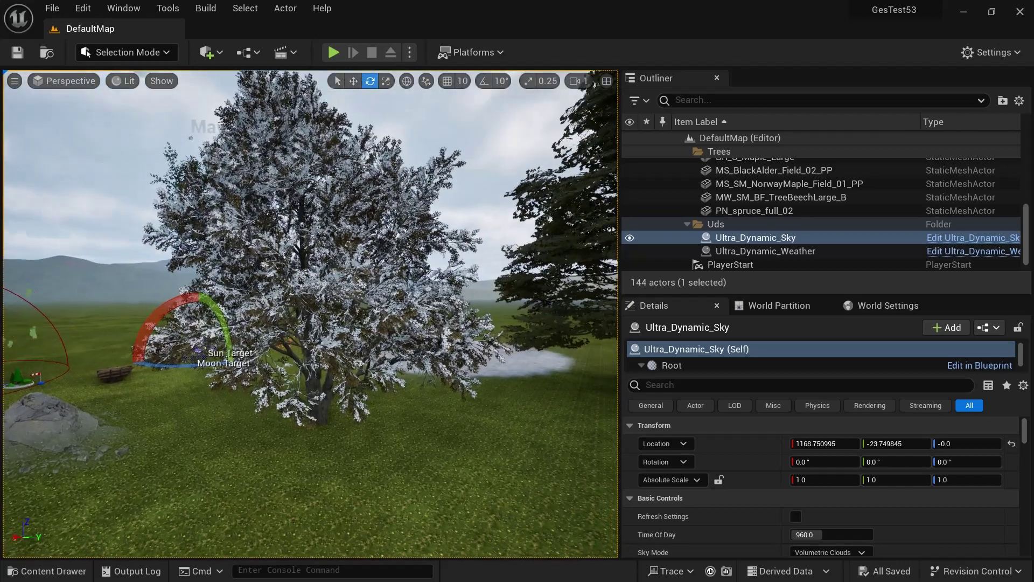
Frame the black alder tree in the viewport and select it
{"action": "scroll", "coordinate": [240, 413], "scroll_direction": "up", "scroll_amount": 5}
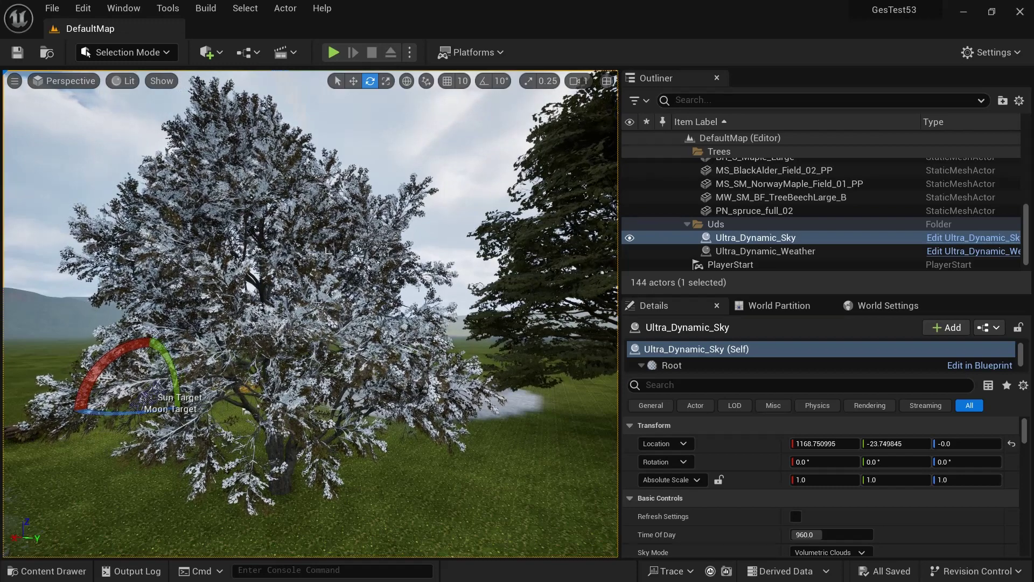
{"action": "mouse_move", "coordinate": [344, 253]}
{"action": "left_mouse_down"}
{"action": "mouse_move", "coordinate": [194, 253]}
{"action": "mouse_move", "coordinate": [288, 270]}
{"action": "left_mouse_up"}
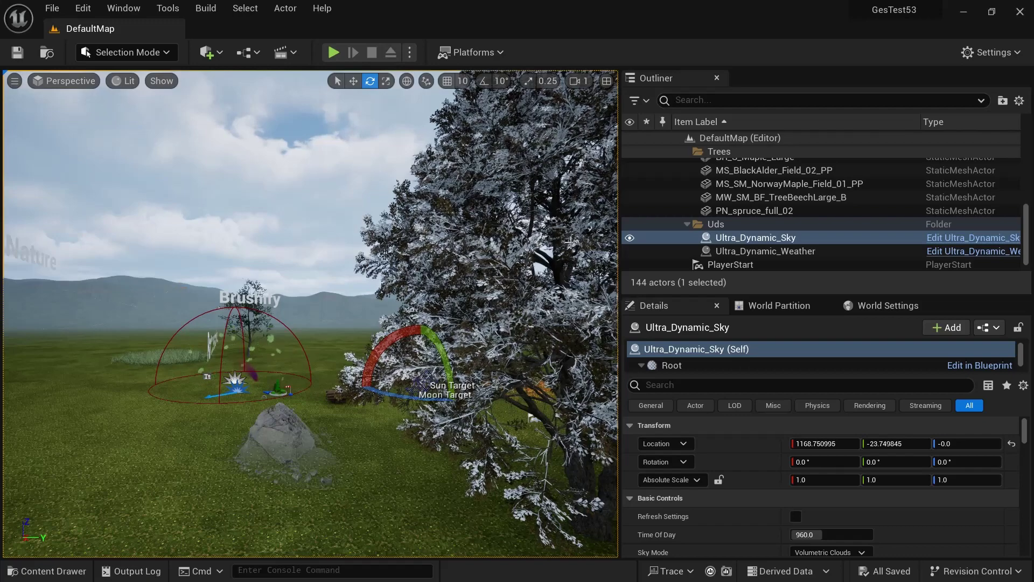
{"action": "mouse_move", "coordinate": [569, 242]}
{"action": "left_mouse_down"}
{"action": "mouse_move", "coordinate": [582, 227]}
{"action": "mouse_move", "coordinate": [569, 243]}
{"action": "left_mouse_up"}
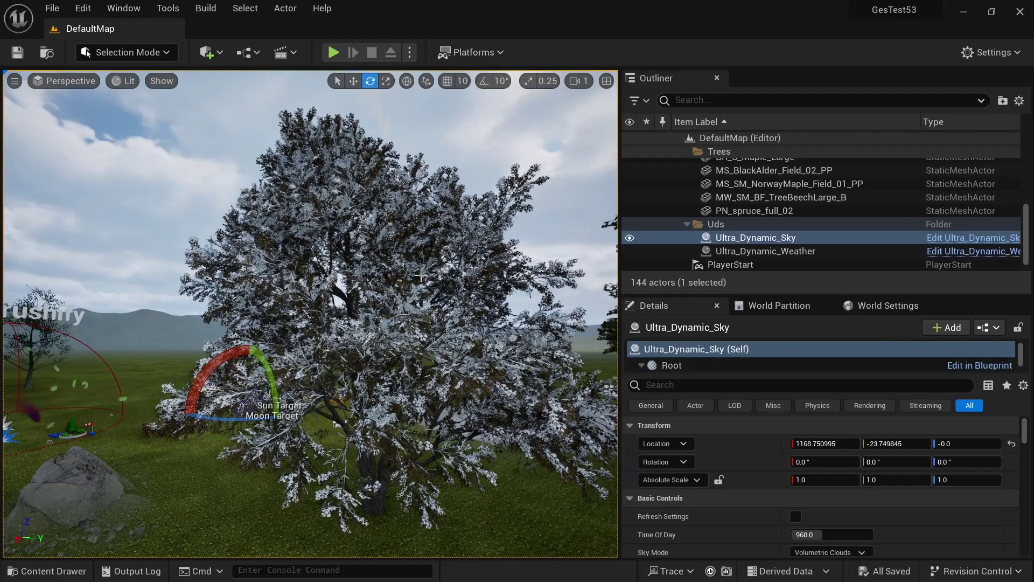
{"action": "left_click", "coordinate": [560, 377]}
Open the tree's BlackAlder static mesh, then its two-sided leaf material instance from Element 1
{"action": "scroll", "coordinate": [796, 429], "scroll_direction": "down", "scroll_amount": 3}
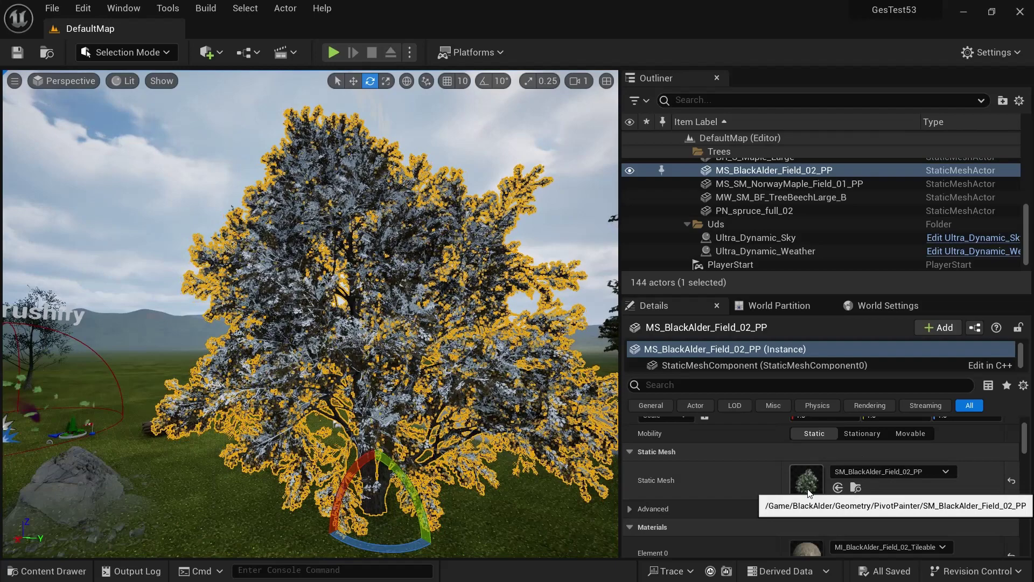
{"action": "double_click", "coordinate": [806, 481]}
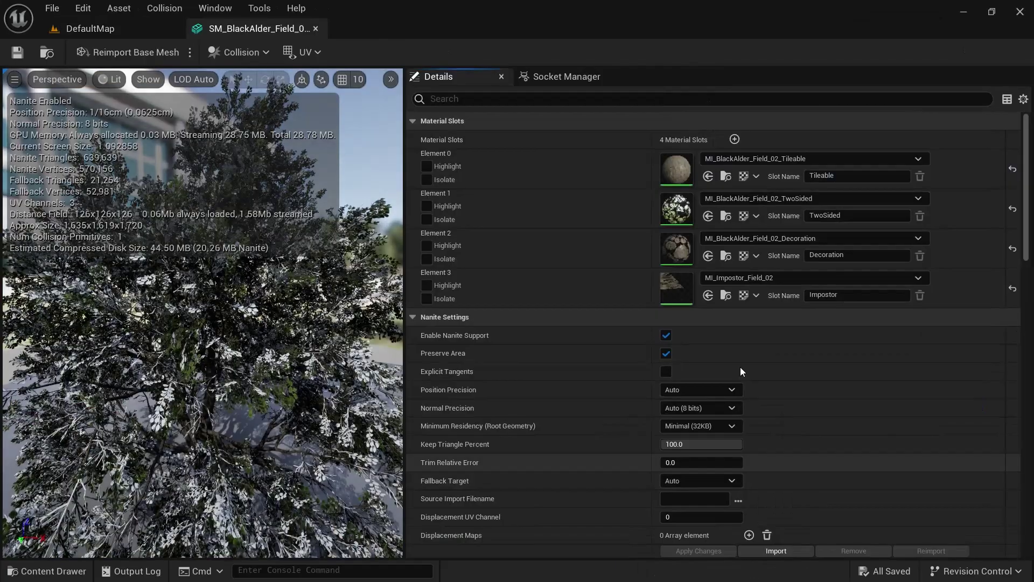
{"action": "double_click", "coordinate": [679, 215]}
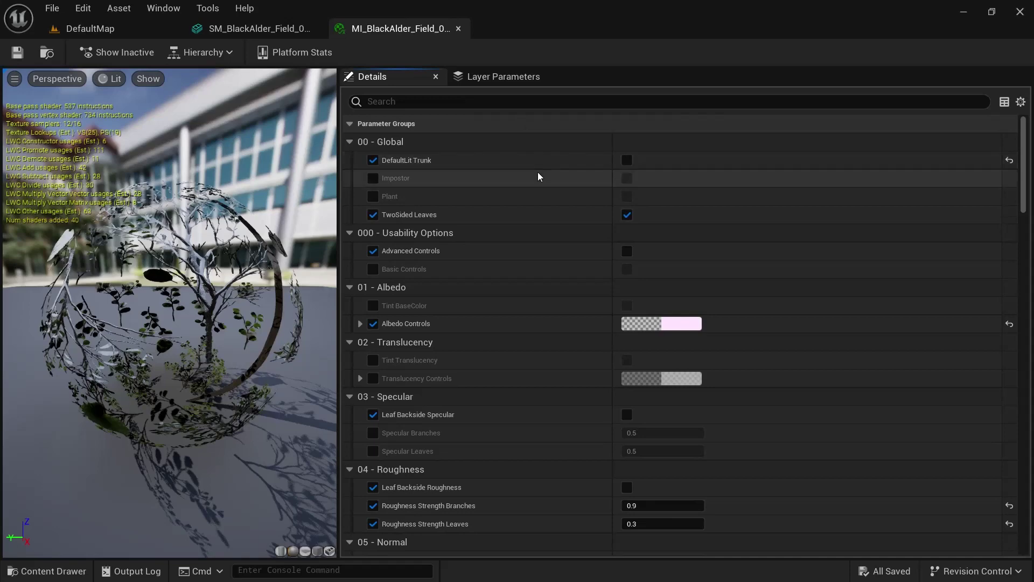
{"action": "scroll", "coordinate": [519, 195], "scroll_direction": "down", "scroll_amount": 5}
{"action": "scroll", "coordinate": [500, 227], "scroll_direction": "down", "scroll_amount": 2}
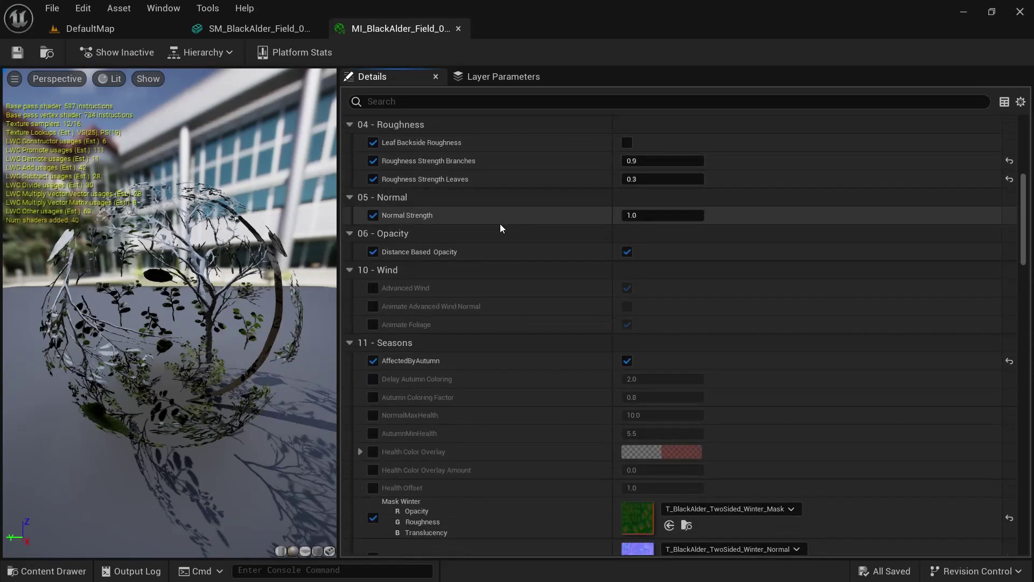
{"action": "scroll", "coordinate": [539, 243], "scroll_direction": "down", "scroll_amount": 15}
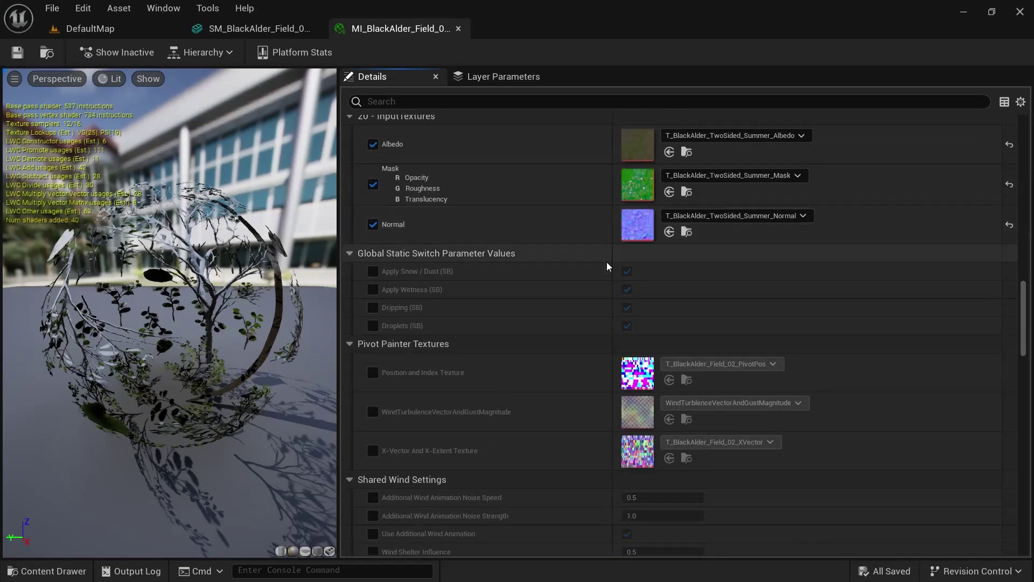
{"action": "scroll", "coordinate": [608, 266], "scroll_direction": "down", "scroll_amount": 15}
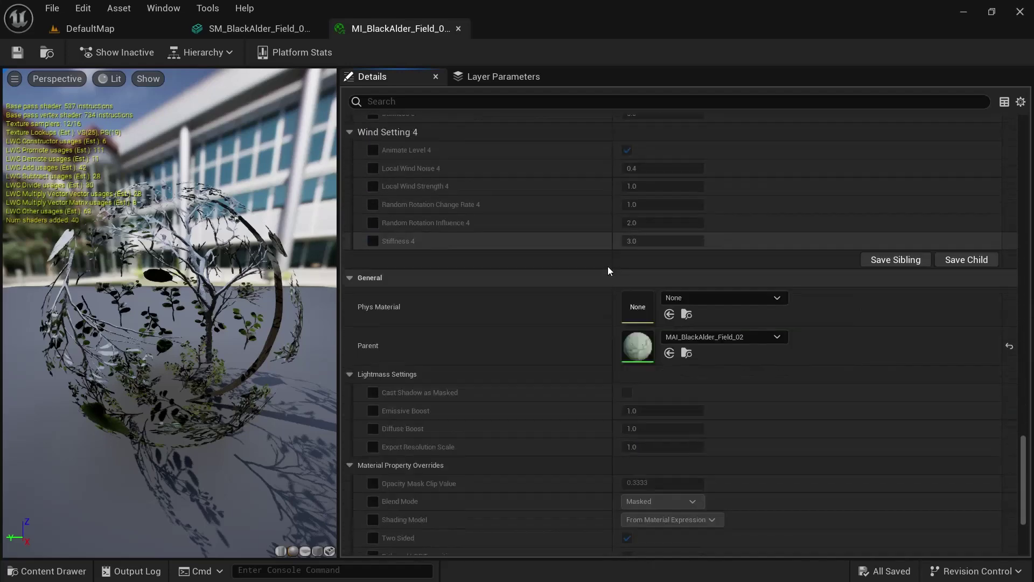
{"action": "scroll", "coordinate": [608, 266], "scroll_direction": "down", "scroll_amount": 3}
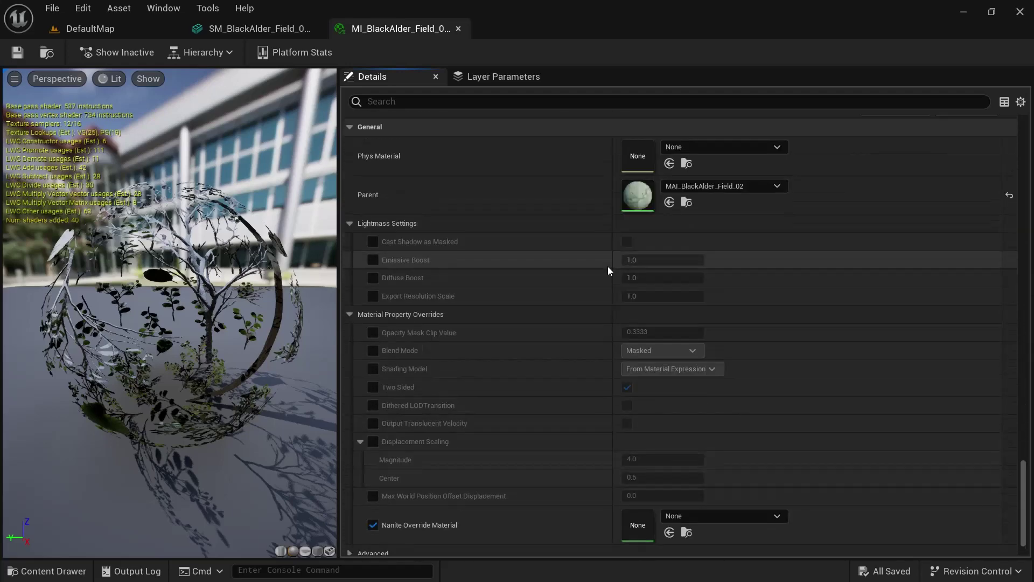
Follow the instance's parent chain up to the MA_Foliage master material
{"action": "double_click", "coordinate": [640, 205]}
{"action": "scroll", "coordinate": [642, 233], "scroll_direction": "down", "scroll_amount": 20}
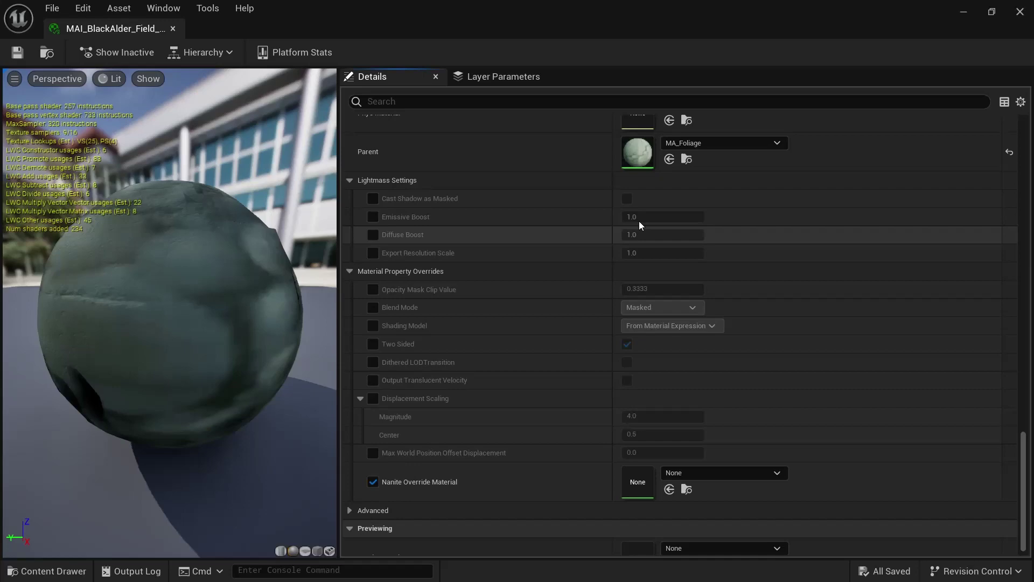
{"action": "double_click", "coordinate": [644, 150]}
{"action": "scroll", "coordinate": [638, 109], "scroll_direction": "down", "scroll_amount": 5}
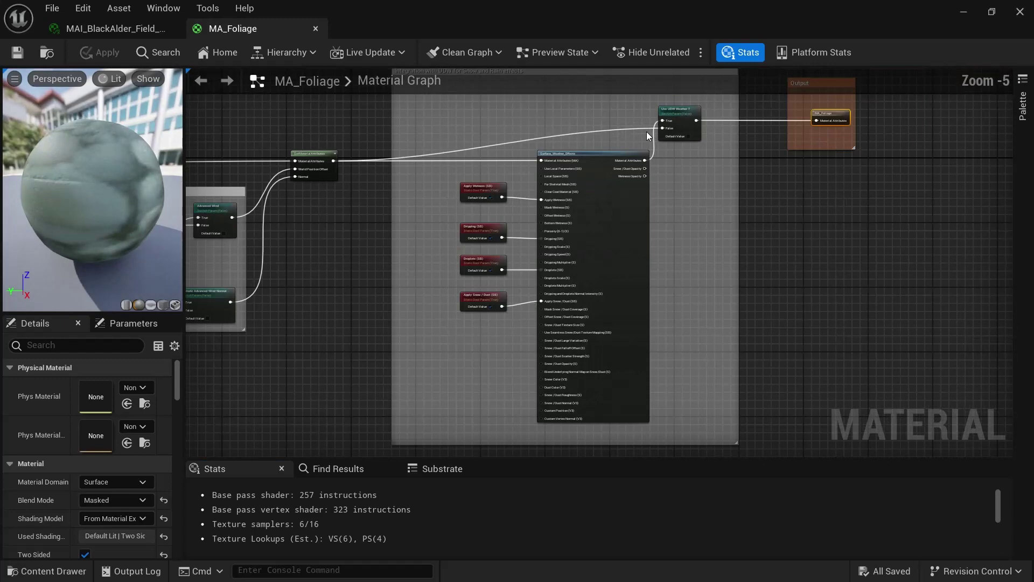
Pan and zoom the MA_Foliage graph to locate and select the Surface_Weather_Effects node
{"action": "right_click_drag", "start_coordinate": [646, 132], "coordinate": [696, 220]}
{"action": "scroll", "coordinate": [665, 170], "scroll_direction": "down", "scroll_amount": 2}
{"action": "scroll", "coordinate": [695, 221], "scroll_direction": "up", "scroll_amount": 4}
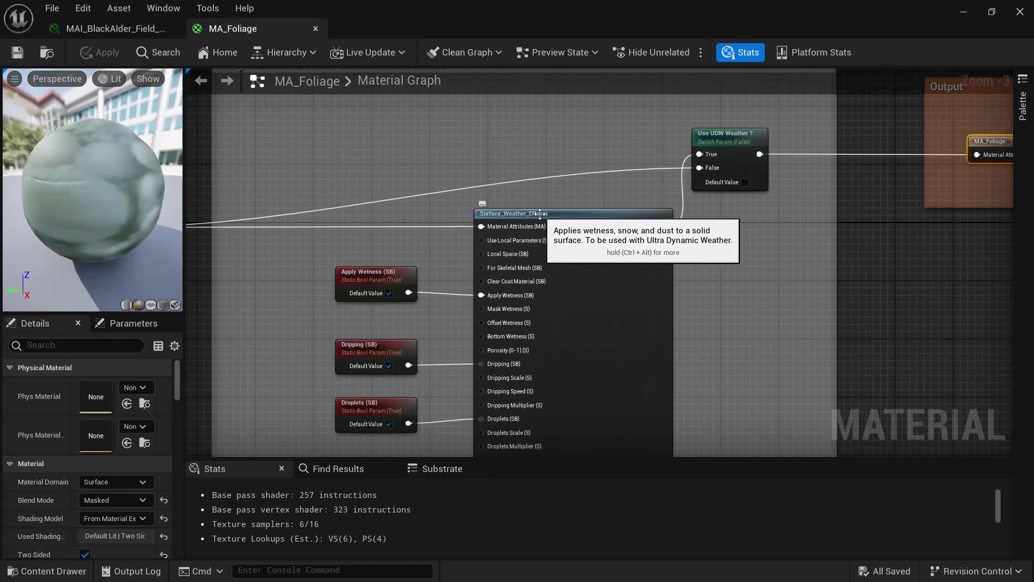
{"action": "right_click_drag", "start_coordinate": [542, 186], "coordinate": [558, 158]}
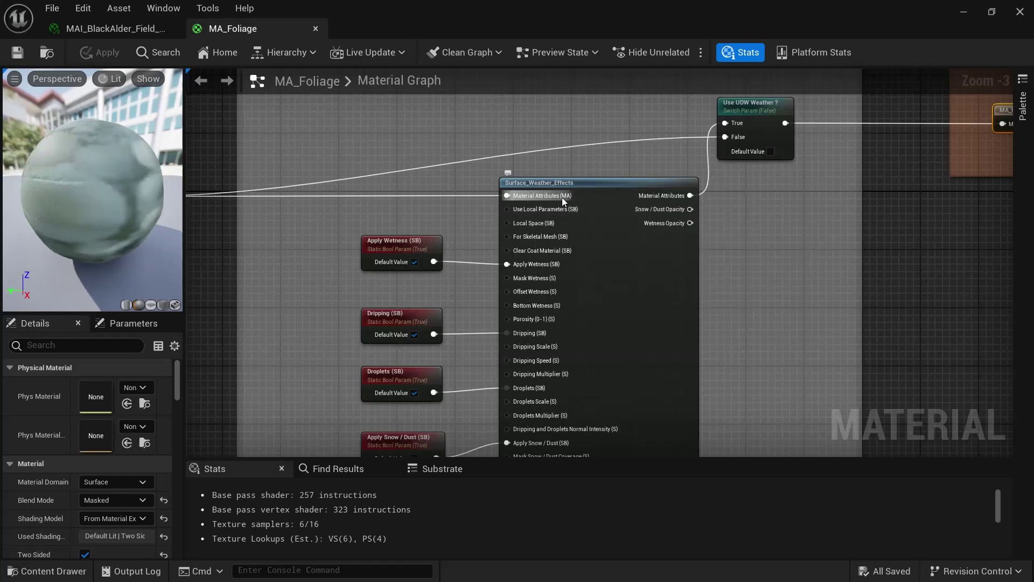
{"action": "scroll", "coordinate": [536, 165], "scroll_direction": "down", "scroll_amount": 2}
{"action": "scroll", "coordinate": [683, 152], "scroll_direction": "down", "scroll_amount": 2}
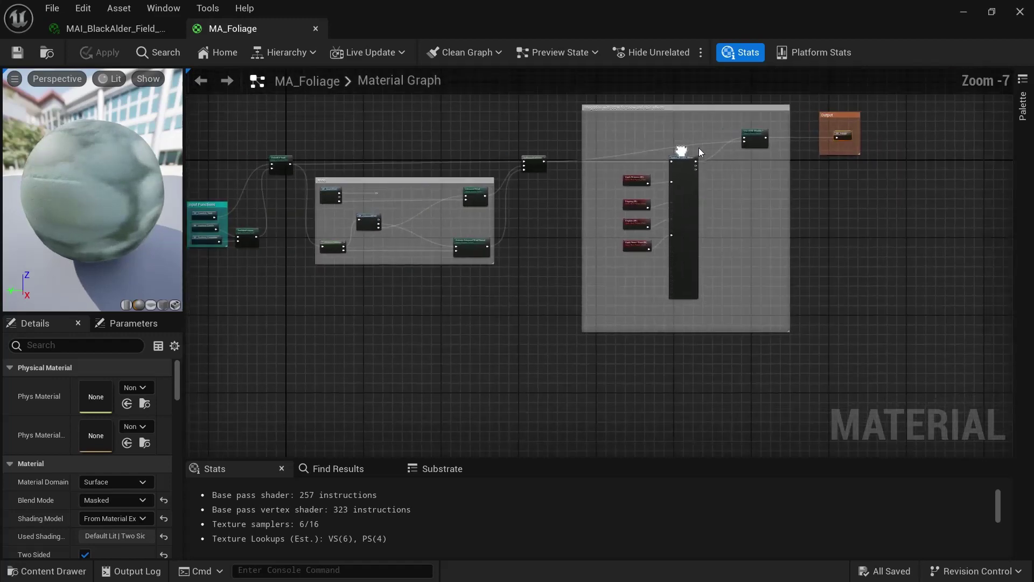
{"action": "right_click_drag", "start_coordinate": [686, 148], "coordinate": [575, 161]}
{"action": "scroll", "coordinate": [575, 161], "scroll_direction": "up", "scroll_amount": 2}
{"action": "scroll", "coordinate": [575, 161], "scroll_direction": "up", "scroll_amount": 2}
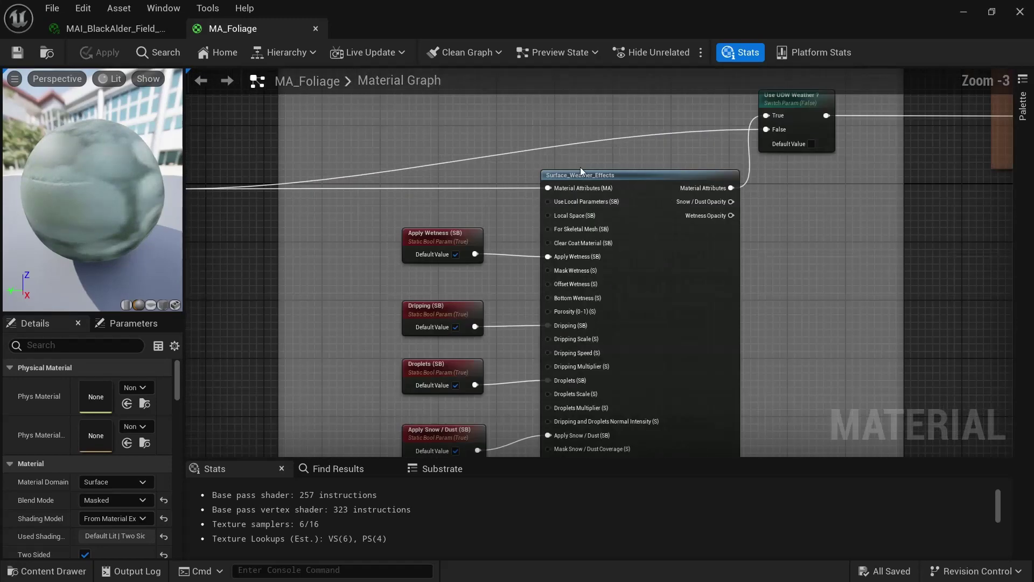
{"action": "scroll", "coordinate": [567, 171], "scroll_direction": "down", "scroll_amount": 2}
{"action": "right_click_drag", "start_coordinate": [567, 172], "coordinate": [611, 172]}
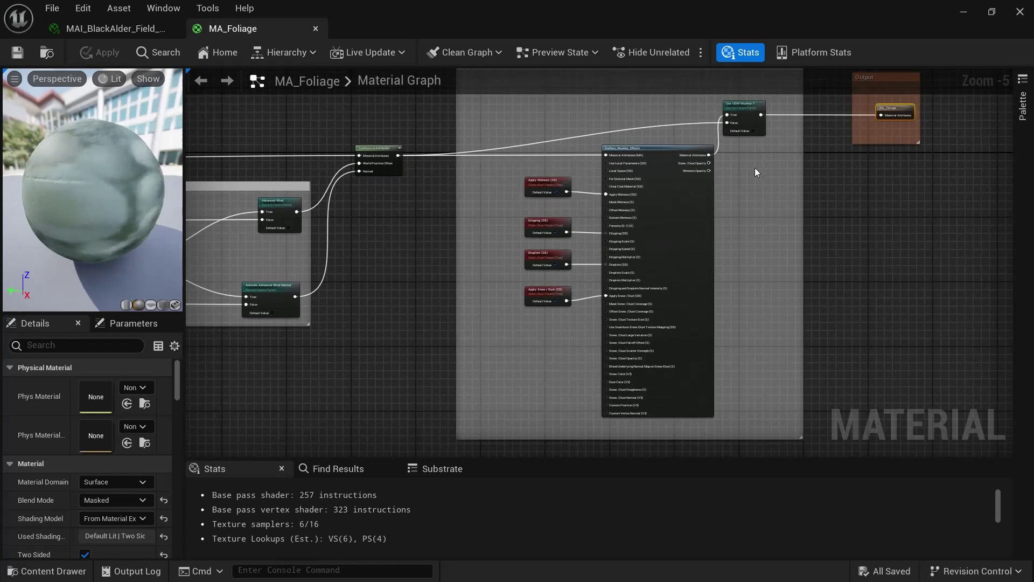
{"action": "scroll", "coordinate": [744, 179], "scroll_direction": "up", "scroll_amount": 2}
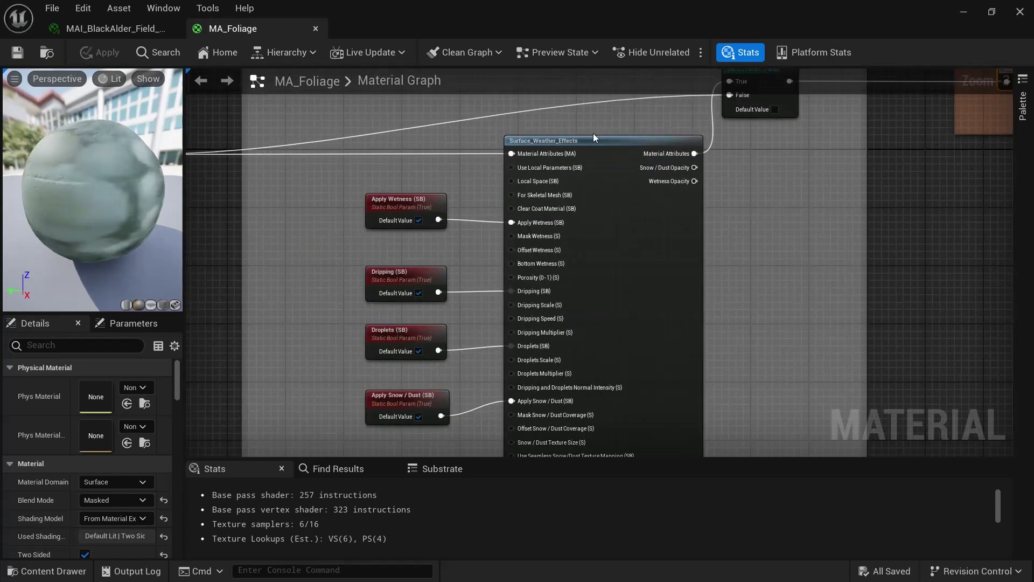
{"action": "left_click", "coordinate": [581, 141]}
Open the Surface_Weather_Effects function graph and survey its material state groups
{"action": "double_click", "coordinate": [582, 140]}
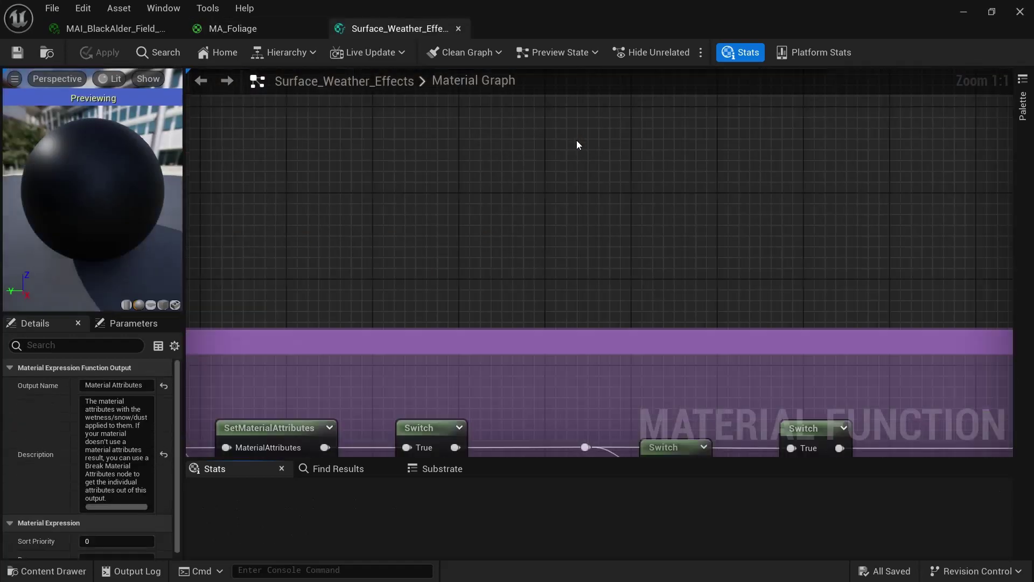
{"action": "scroll", "coordinate": [539, 150], "scroll_direction": "down", "scroll_amount": 6}
{"action": "right_click_drag", "start_coordinate": [509, 161], "coordinate": [685, 110]}
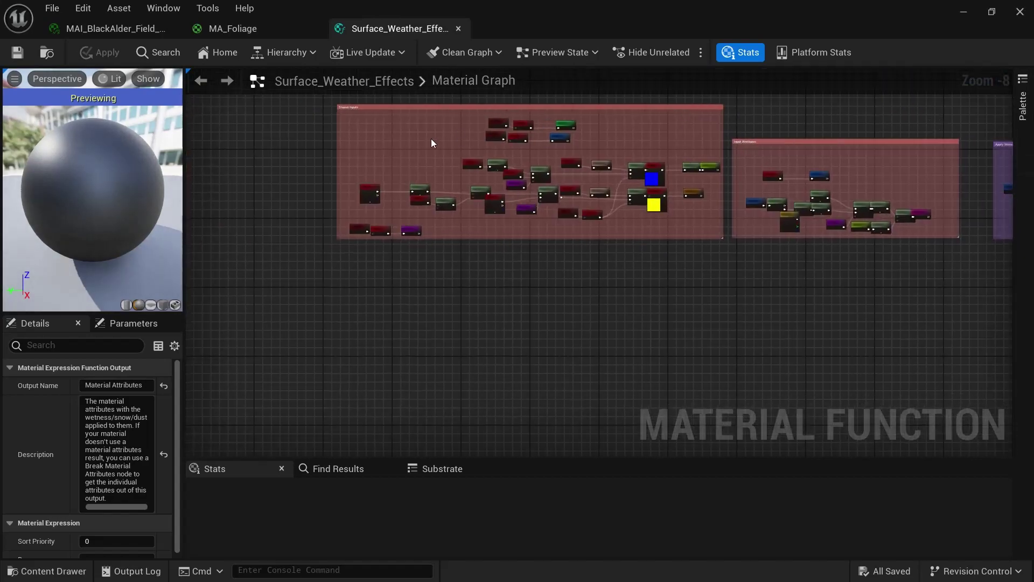
{"action": "right_click_drag", "start_coordinate": [431, 138], "coordinate": [279, 310]}
{"action": "right_click_drag", "start_coordinate": [565, 189], "coordinate": [362, 224]}
{"action": "scroll", "coordinate": [395, 241], "scroll_direction": "up", "scroll_amount": 3}
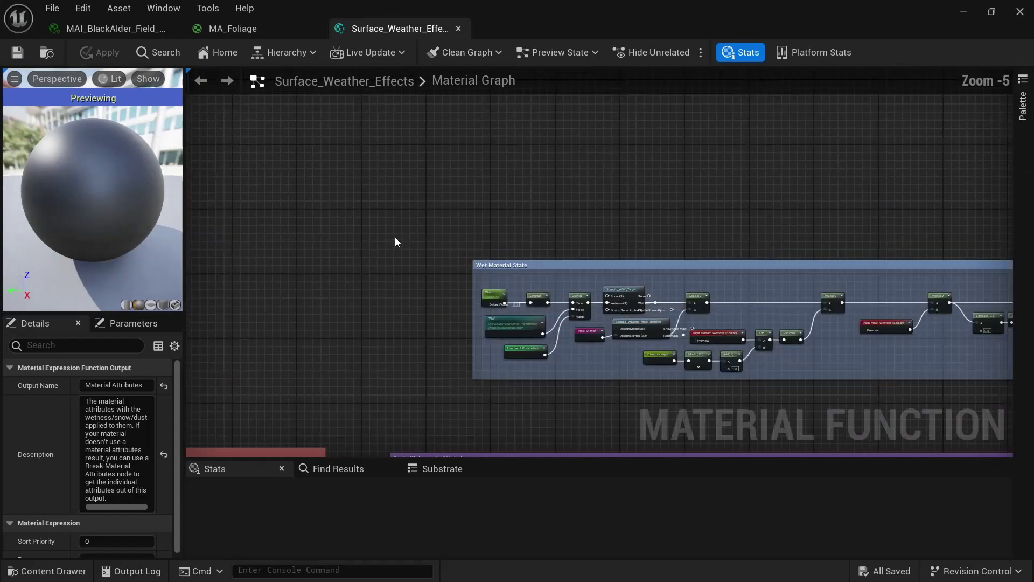
{"action": "scroll", "coordinate": [377, 226], "scroll_direction": "down", "scroll_amount": 4}
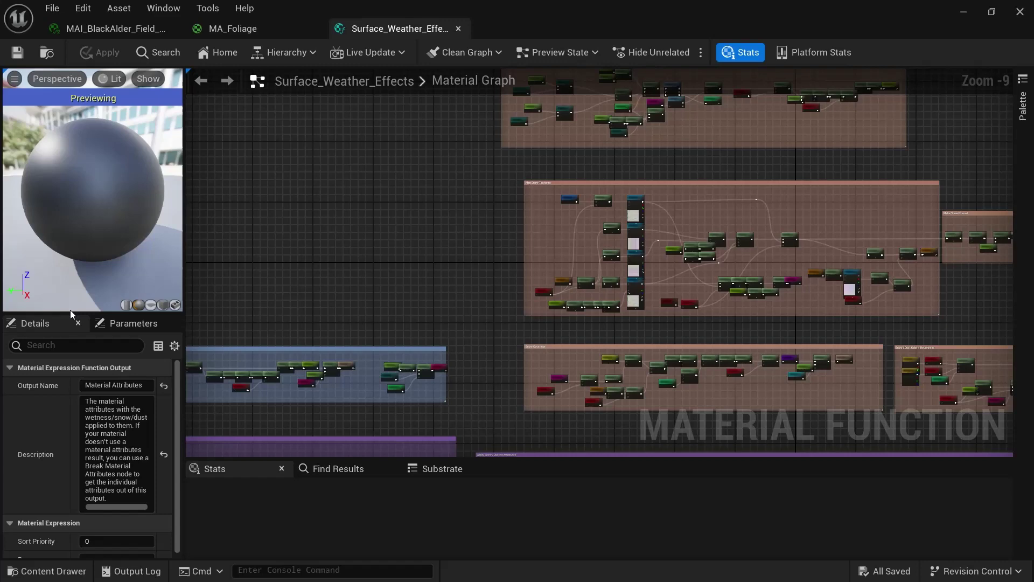
In the Snowy / Dusty Material State group, break the AlwaysSnowy wire into the Max node
{"action": "right_click_drag", "start_coordinate": [420, 198], "coordinate": [415, 318]}
{"action": "scroll", "coordinate": [445, 304], "scroll_direction": "up", "scroll_amount": 4}
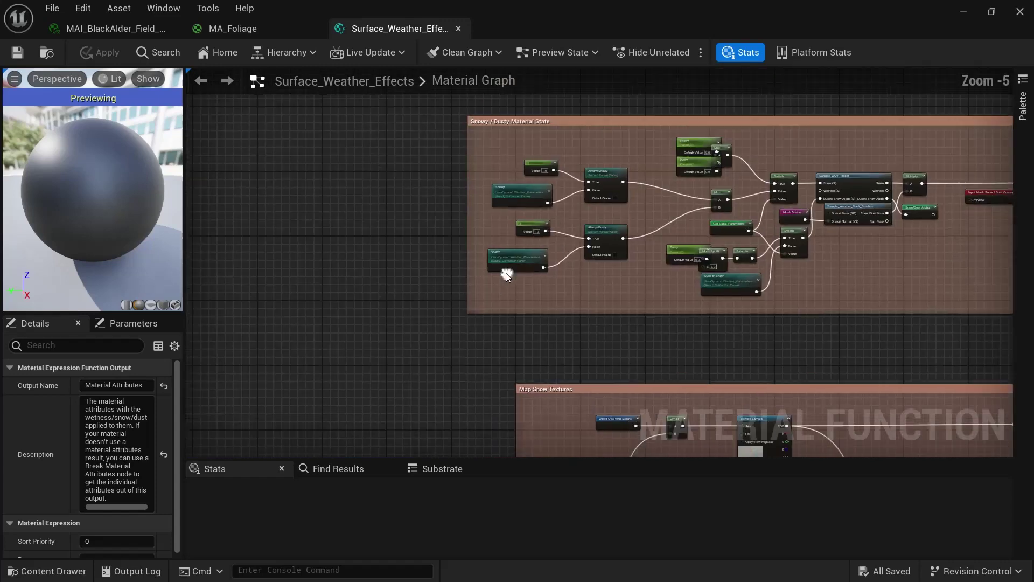
{"action": "right_click_drag", "start_coordinate": [506, 273], "coordinate": [479, 281]}
{"action": "scroll", "coordinate": [478, 281], "scroll_direction": "up", "scroll_amount": 2}
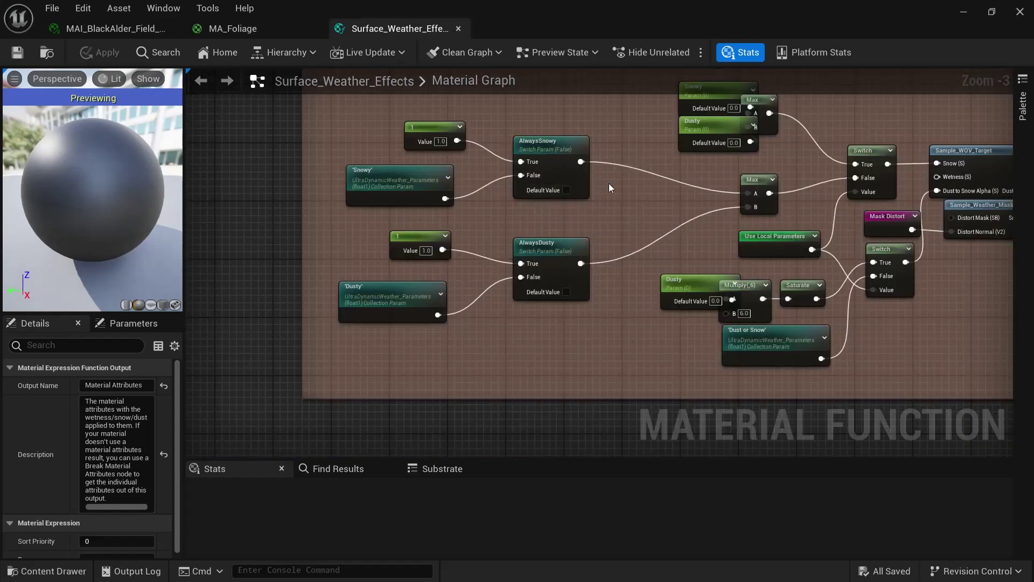
{"action": "left_click", "coordinate": [616, 163], "text": "alt"}
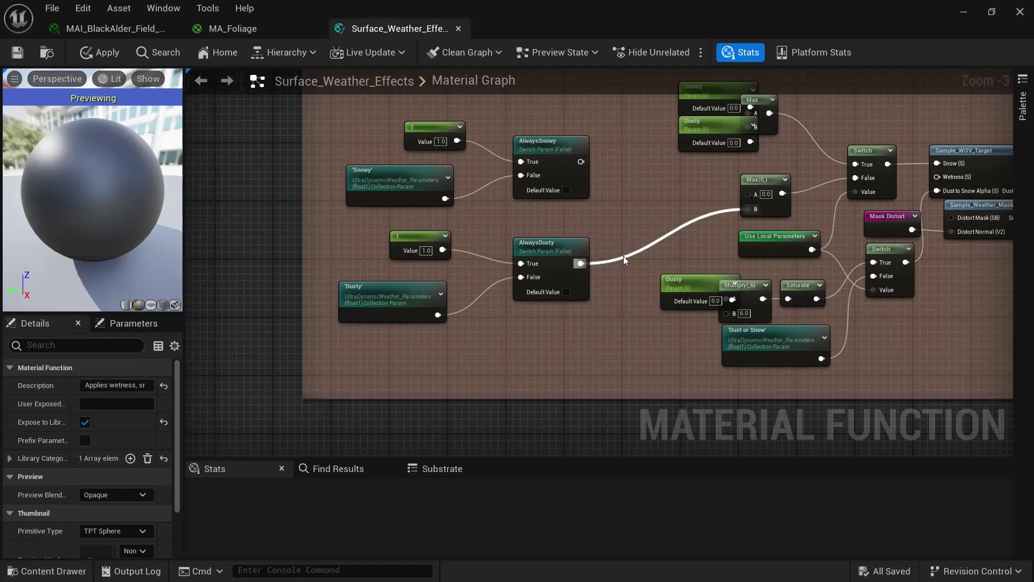
Undo the Dusty node move and the broken link, restoring AlwaysSnowy into Max
{"action": "right_click_drag", "start_coordinate": [623, 256], "coordinate": [605, 326]}
{"action": "left_click_drag", "start_coordinate": [675, 186], "coordinate": [642, 201]}
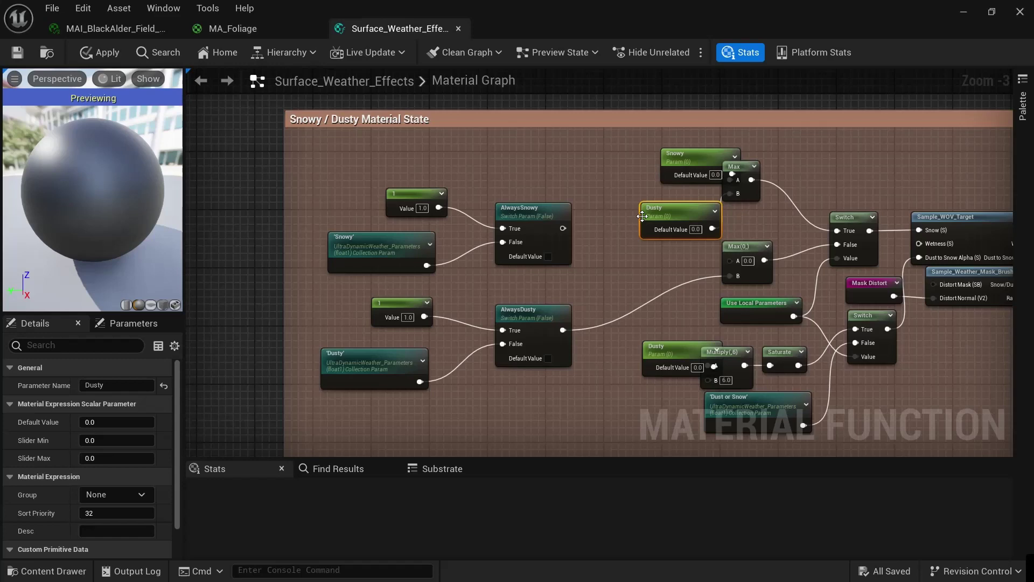
{"action": "key", "text": "ctrl+z"}
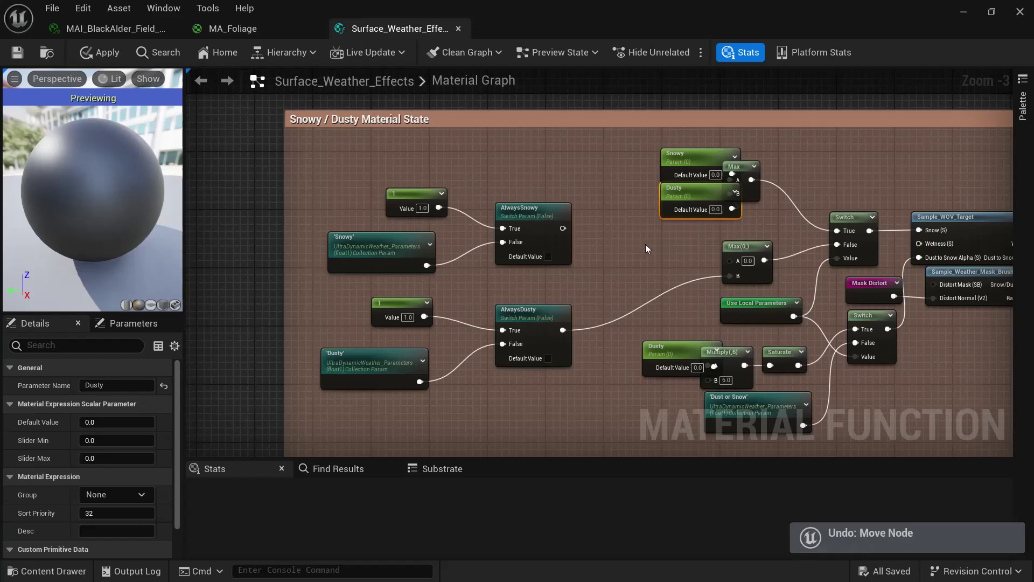
{"action": "key", "text": "ctrl+z"}
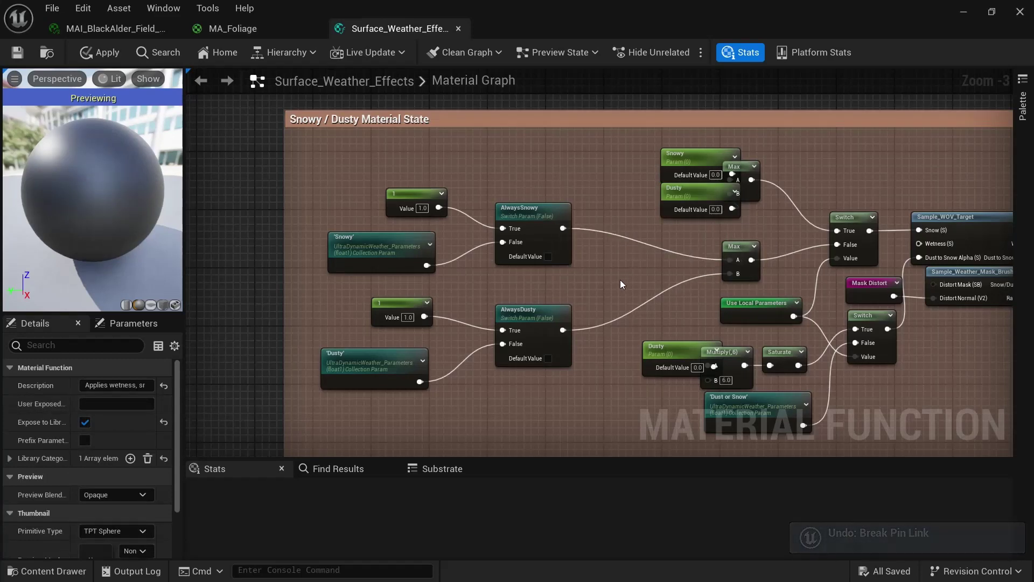
{"action": "right_click_drag", "start_coordinate": [620, 285], "coordinate": [623, 243]}
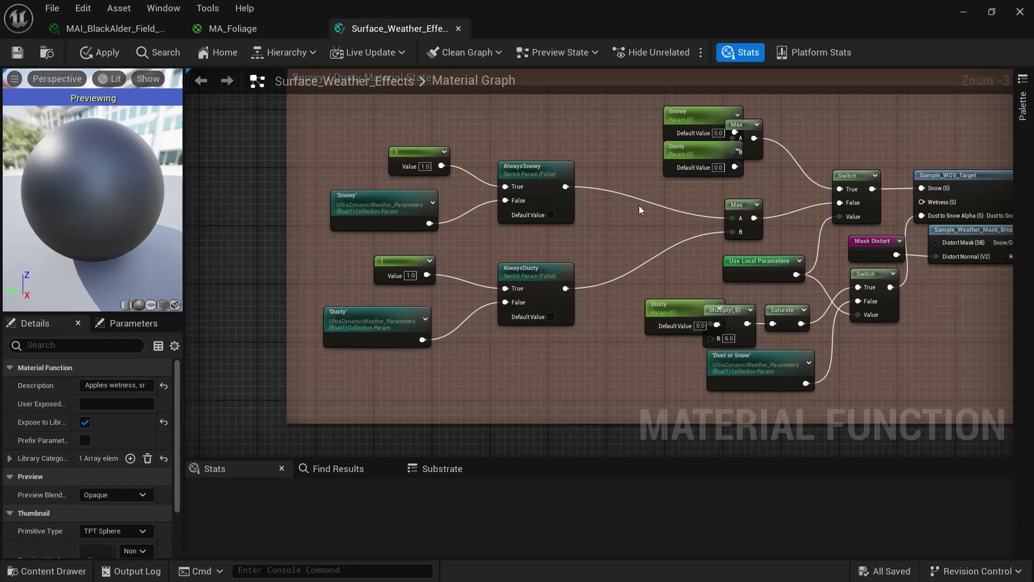
Detach AlwaysSnowy and AlwaysDusty from Max and free the Snowy and Dusty parameters
{"action": "left_click", "coordinate": [639, 199], "text": "alt"}
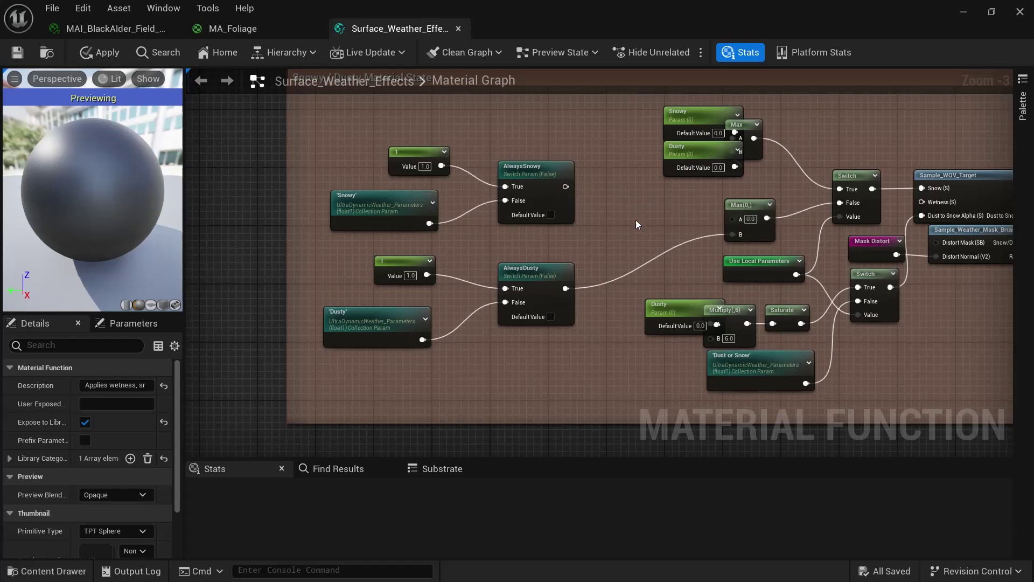
{"action": "left_click", "coordinate": [641, 264], "text": "alt"}
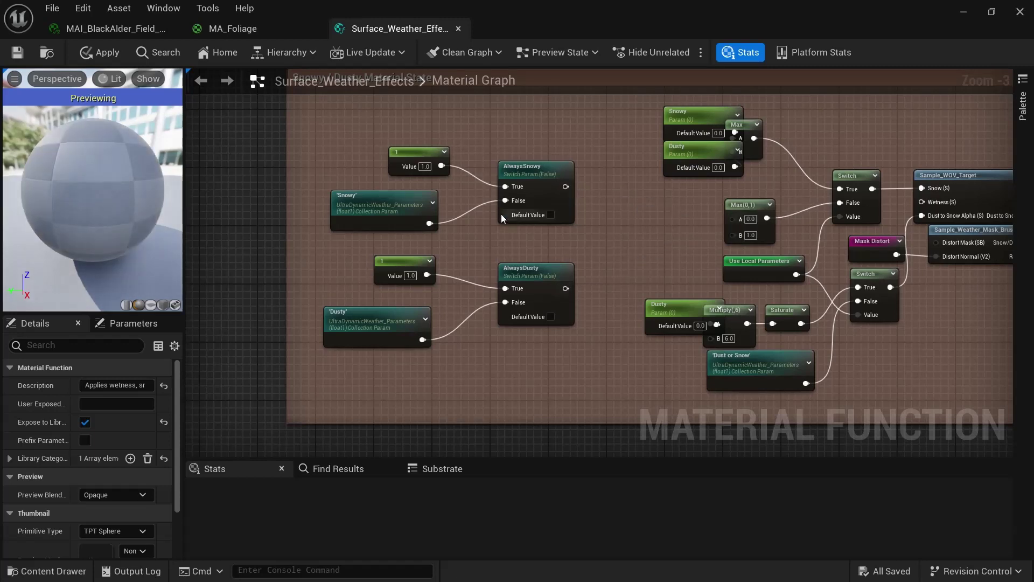
{"action": "left_click", "coordinate": [473, 207], "text": "alt"}
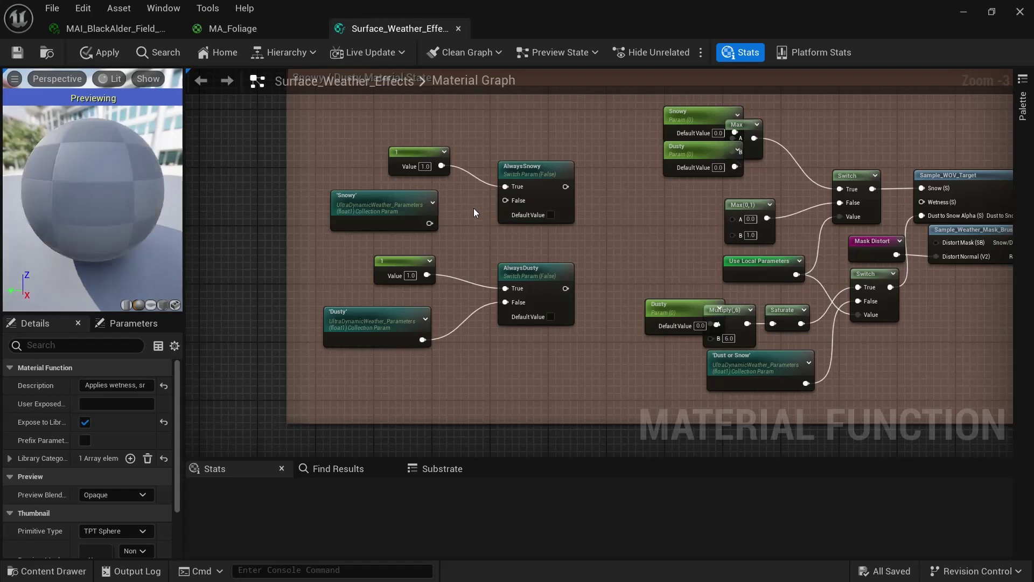
{"action": "left_click_drag", "start_coordinate": [413, 198], "coordinate": [681, 201]}
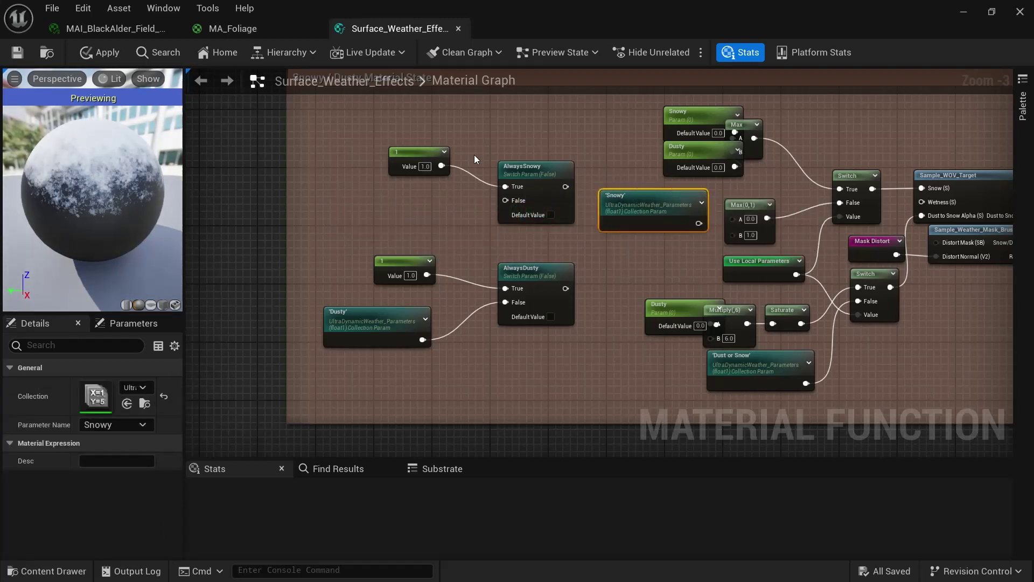
{"action": "left_click", "coordinate": [473, 313], "text": "alt"}
{"action": "left_click_drag", "start_coordinate": [425, 318], "coordinate": [655, 251]}
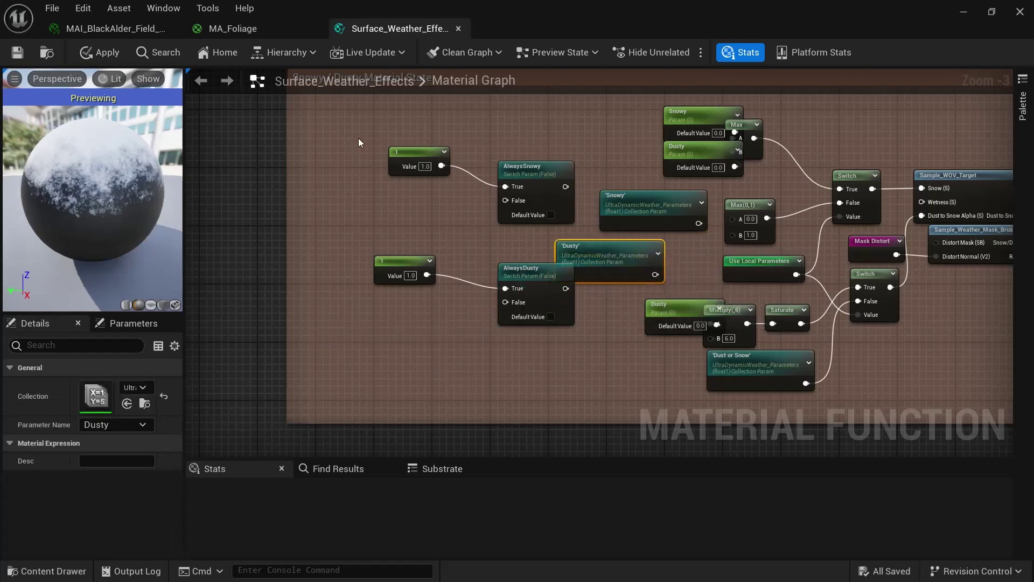
Move the constants and switches left and wire Snowy to Max A, Dusty to Max B
{"action": "left_click_drag", "start_coordinate": [360, 143], "coordinate": [544, 328]}
{"action": "left_click_drag", "start_coordinate": [551, 168], "coordinate": [442, 160]}
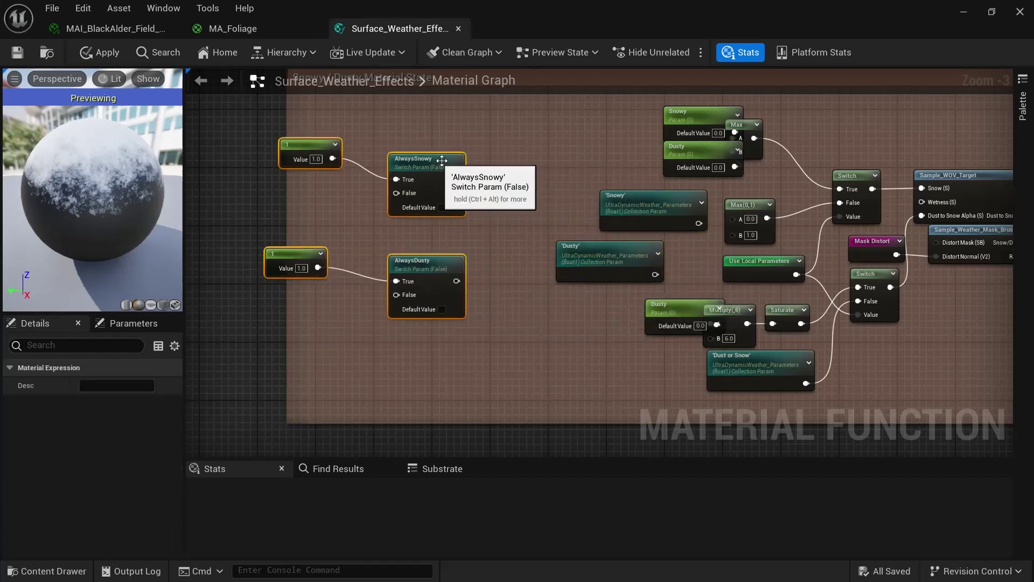
{"action": "left_click_drag", "start_coordinate": [646, 200], "coordinate": [594, 193]}
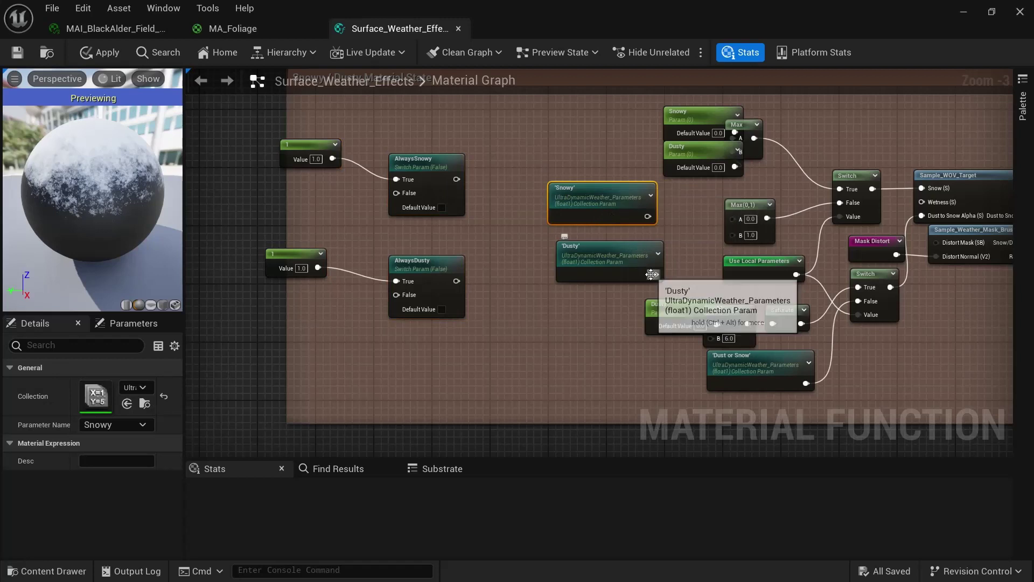
{"action": "left_click_drag", "start_coordinate": [651, 274], "coordinate": [732, 234]}
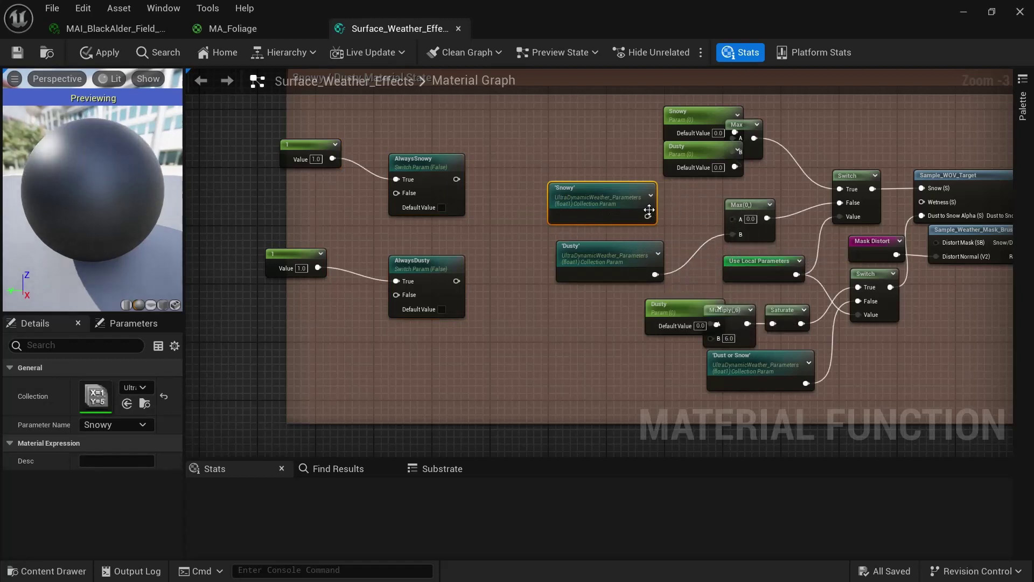
{"action": "left_click_drag", "start_coordinate": [648, 216], "coordinate": [728, 219]}
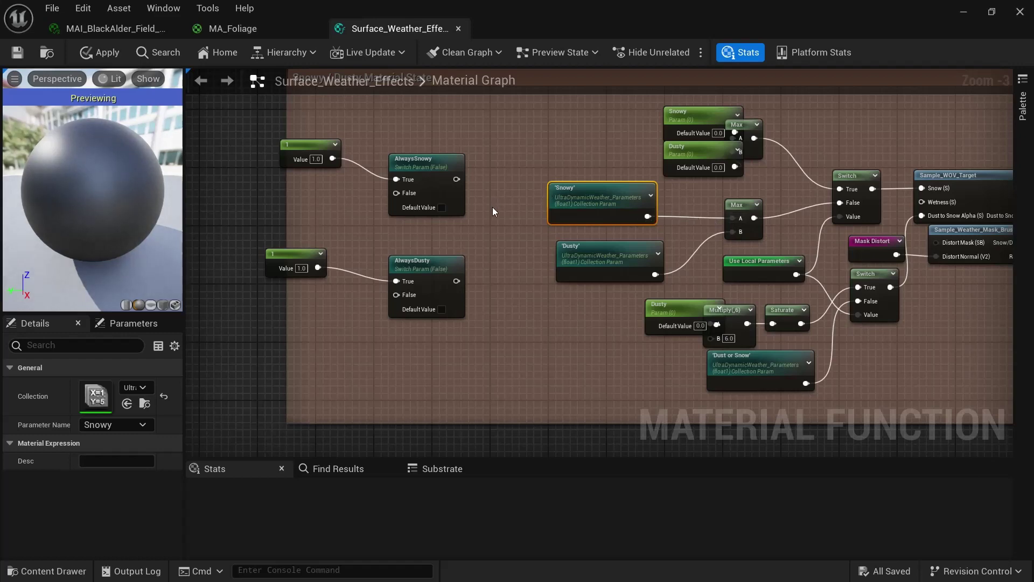
Make room left of the nodes and search for a 'swit' node to add
{"action": "right_click_drag", "start_coordinate": [492, 207], "coordinate": [619, 187]}
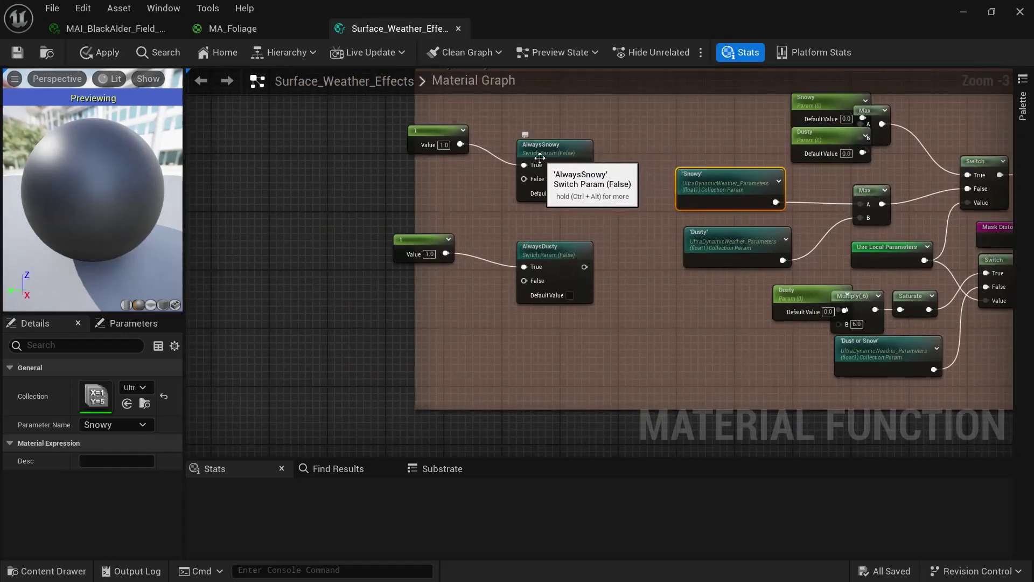
{"action": "right_click_drag", "start_coordinate": [450, 211], "coordinate": [401, 173]}
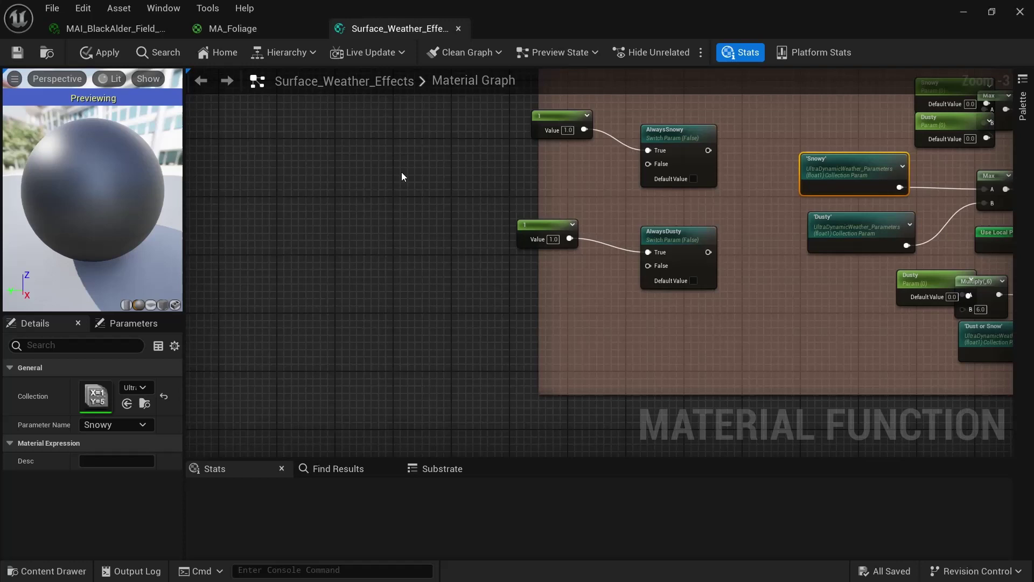
{"action": "right_click", "coordinate": [401, 173]}
{"action": "type", "text": "swit"}
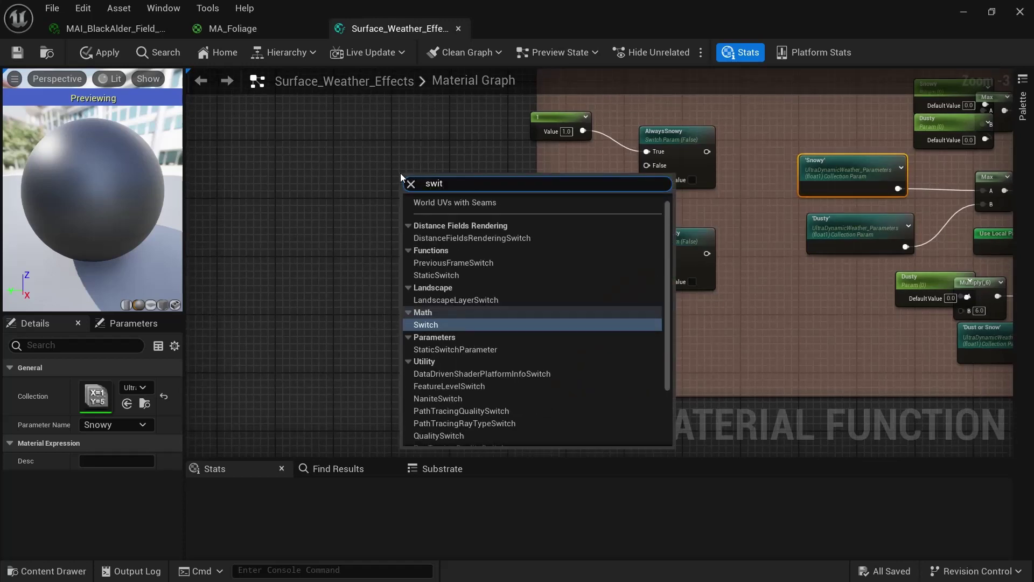
{"action": "left_click", "coordinate": [488, 349]}
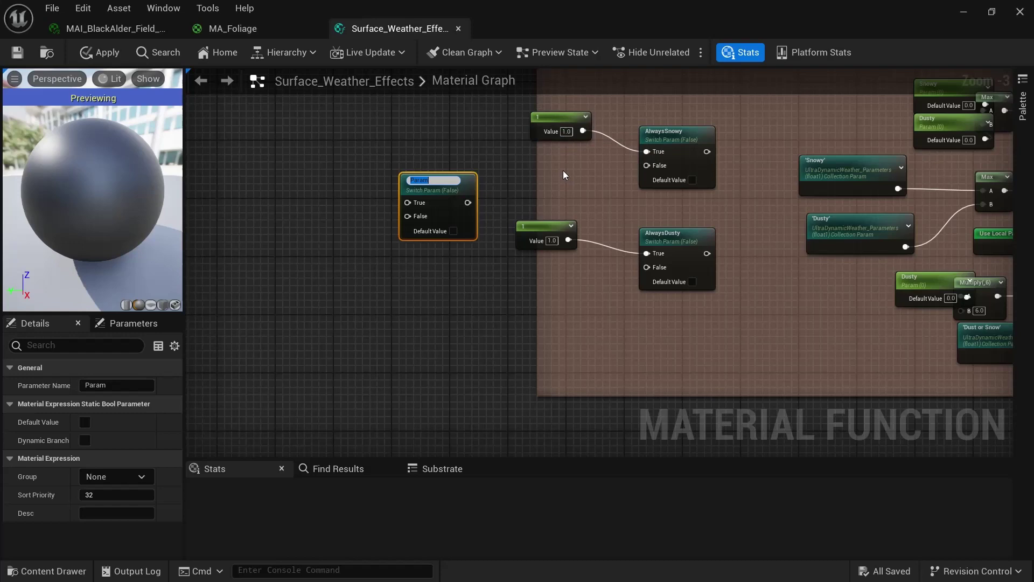
{"action": "right_click_drag", "start_coordinate": [563, 170], "coordinate": [525, 192]}
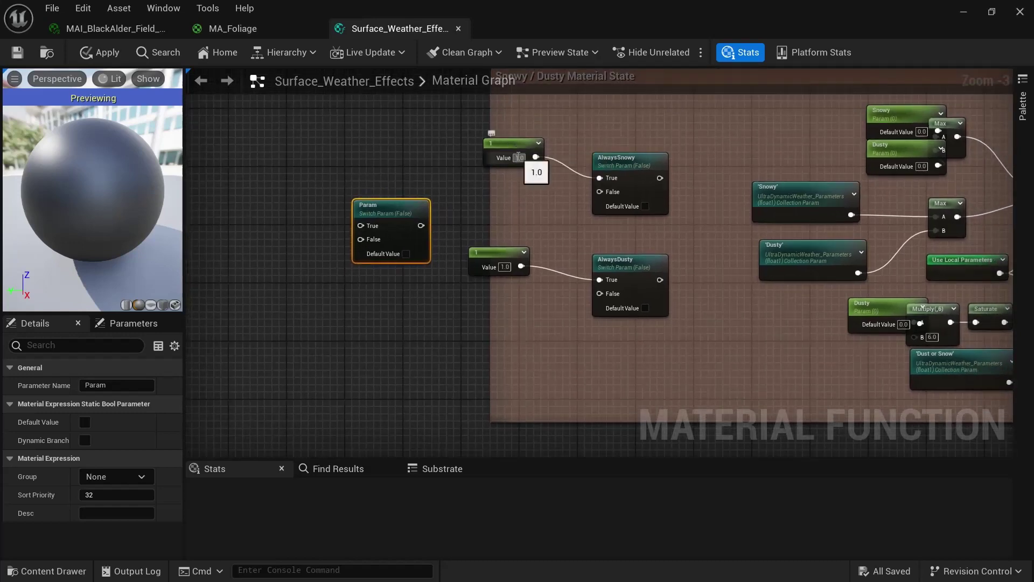
{"action": "double_click", "coordinate": [394, 206]}
{"action": "key", "text": "BackSpace"}
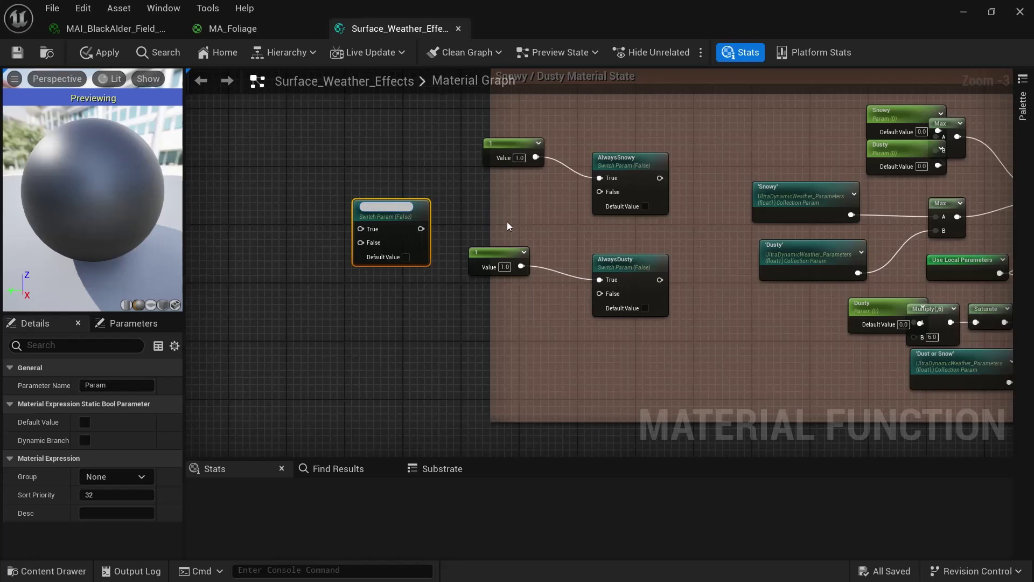
{"action": "left_click", "coordinate": [438, 218]}
{"action": "left_click", "coordinate": [417, 208]}
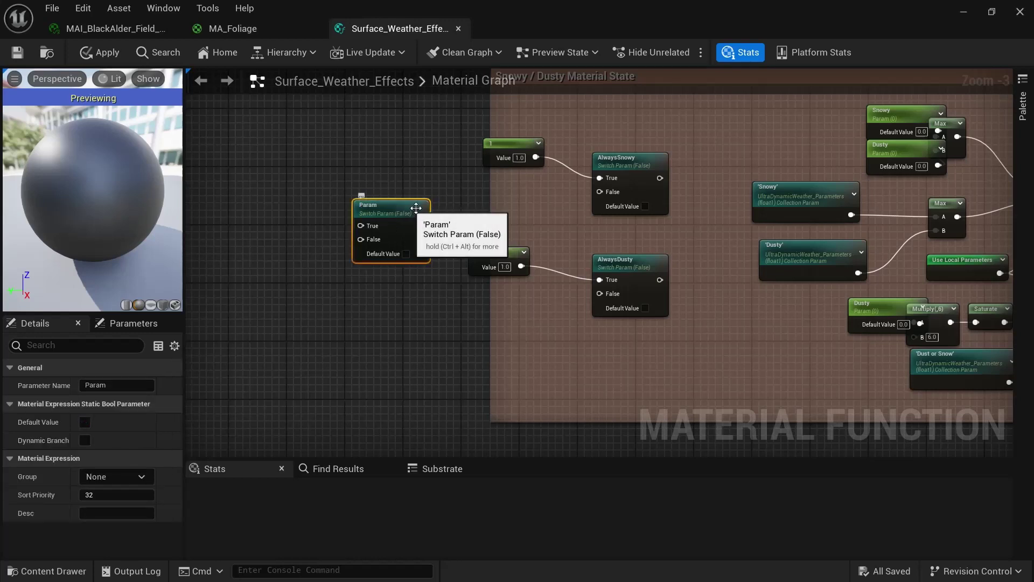
{"action": "key", "text": "Delete"}
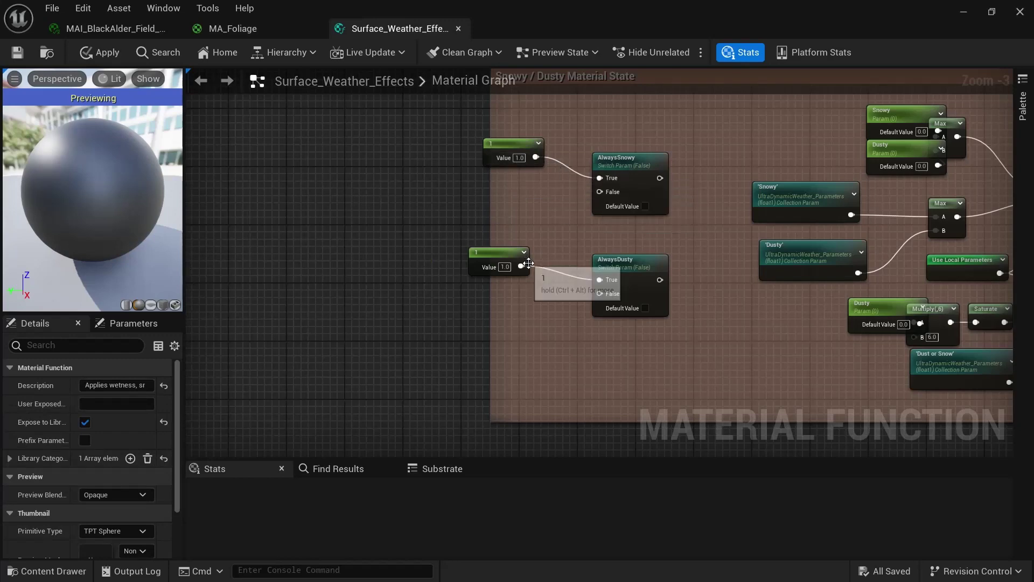
Unhook Snowy and Dusty from Max and place them beside AlwaysSnowy and AlwaysDusty
{"action": "right_click_drag", "start_coordinate": [576, 227], "coordinate": [631, 192]}
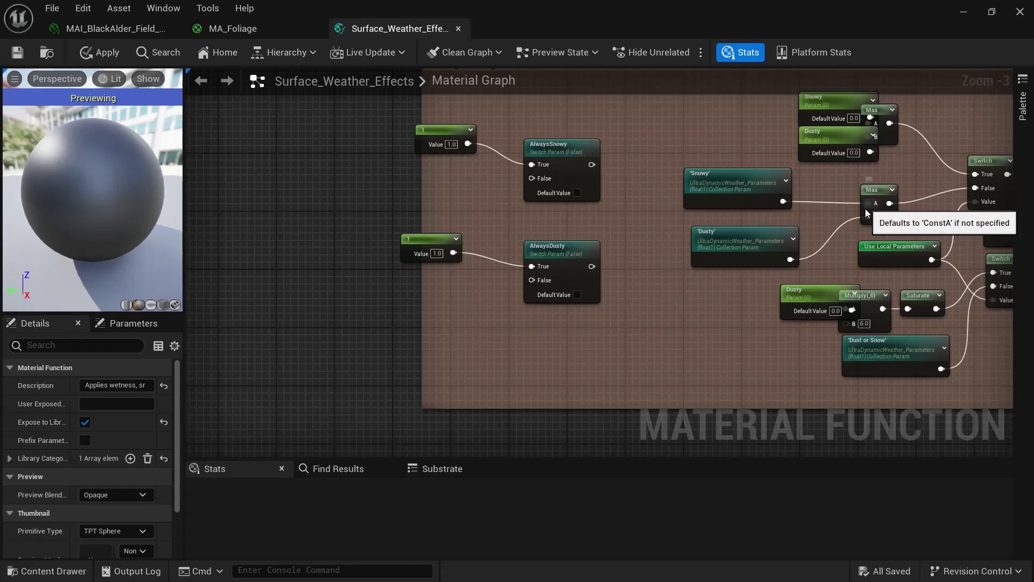
{"action": "left_click", "coordinate": [837, 202], "text": "alt"}
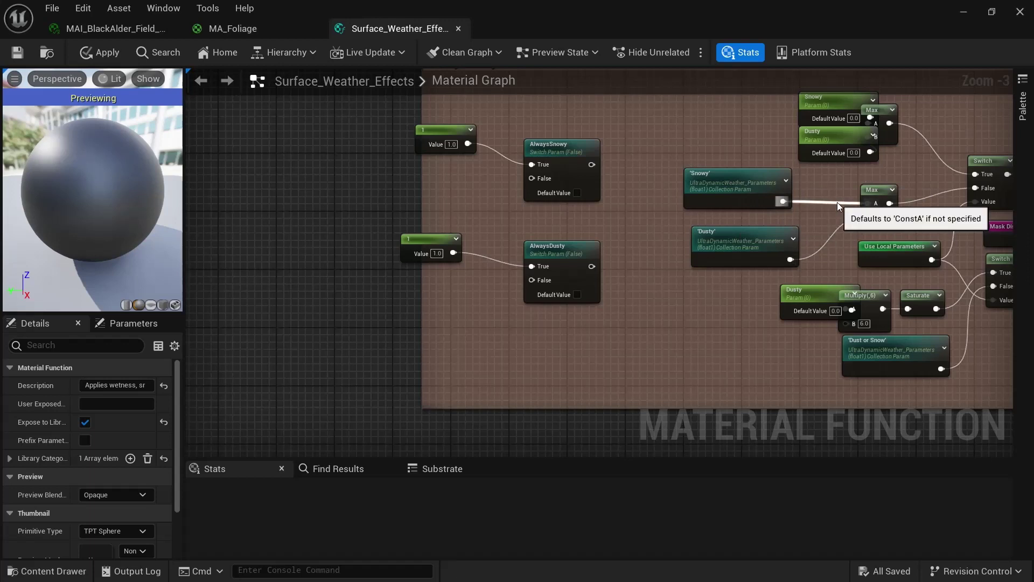
{"action": "left_click", "coordinate": [832, 235], "text": "alt"}
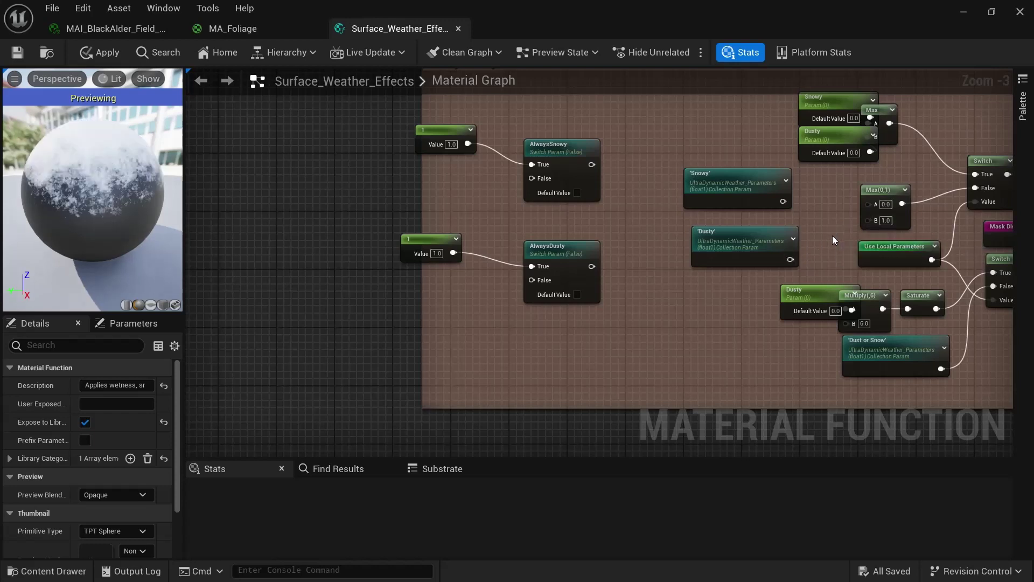
{"action": "left_click_drag", "start_coordinate": [687, 177], "coordinate": [531, 178]}
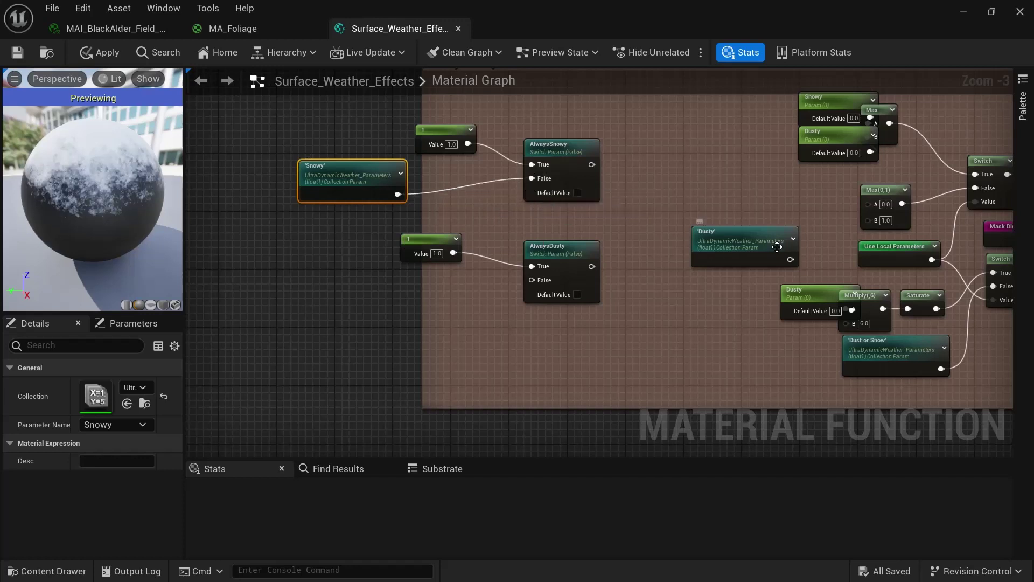
{"action": "left_click_drag", "start_coordinate": [771, 239], "coordinate": [532, 280]}
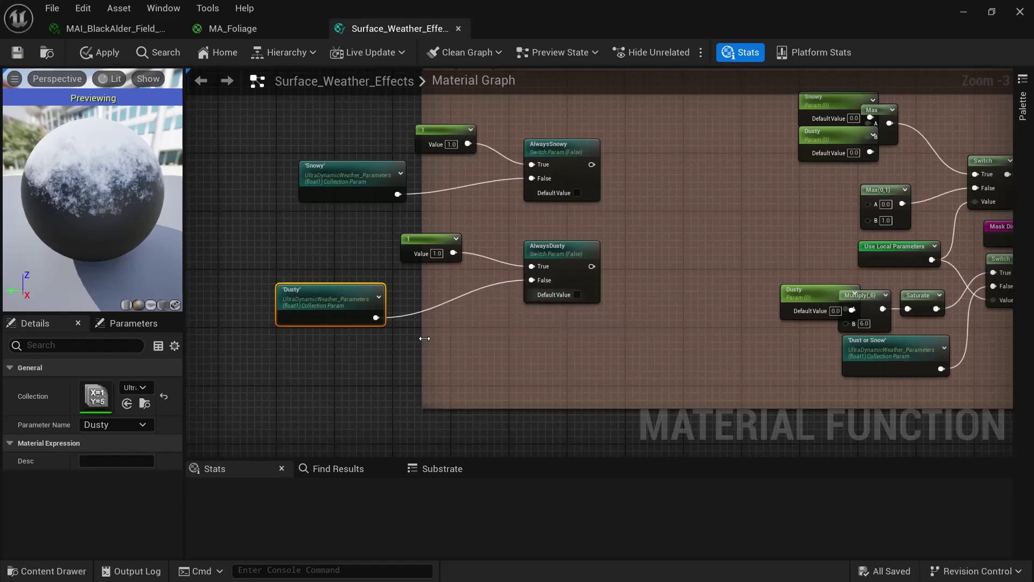
Widen the comment box left and wire the switches' True outputs into Max A and B
{"action": "left_click_drag", "start_coordinate": [424, 338], "coordinate": [224, 331]}
{"action": "right_click_drag", "start_coordinate": [597, 234], "coordinate": [466, 250]}
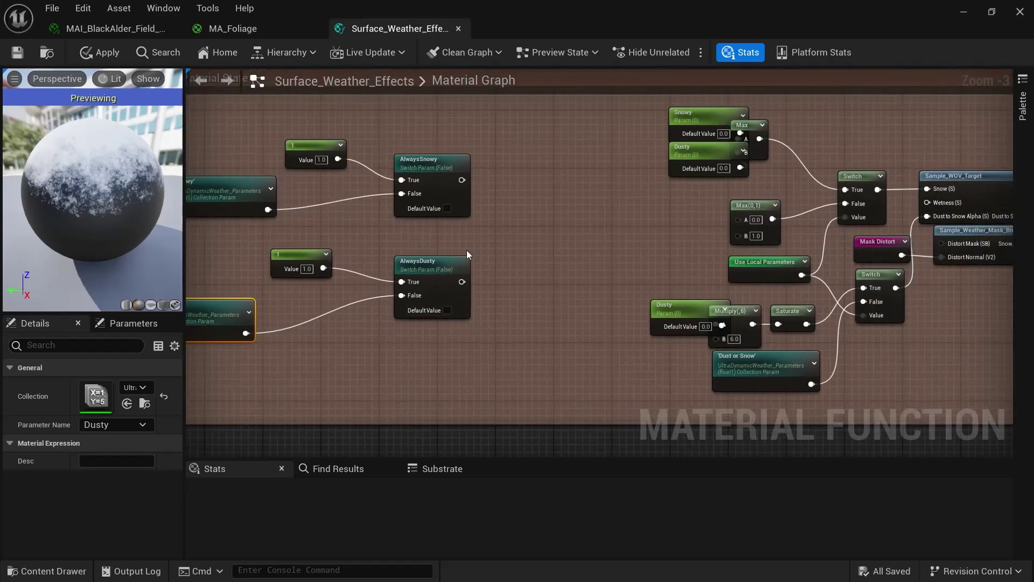
{"action": "left_click_drag", "start_coordinate": [461, 180], "coordinate": [733, 218]}
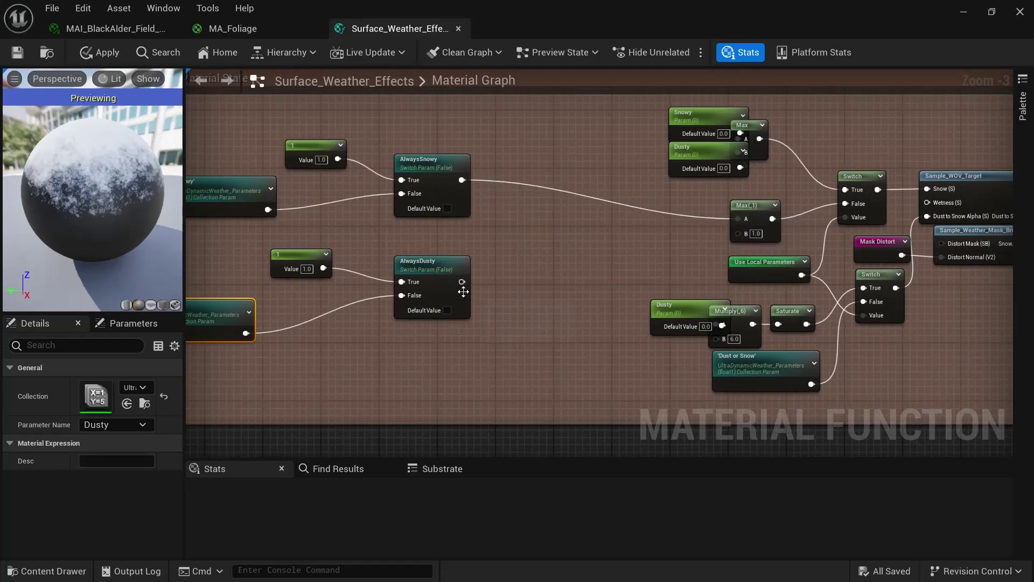
{"action": "left_click_drag", "start_coordinate": [462, 281], "coordinate": [736, 237]}
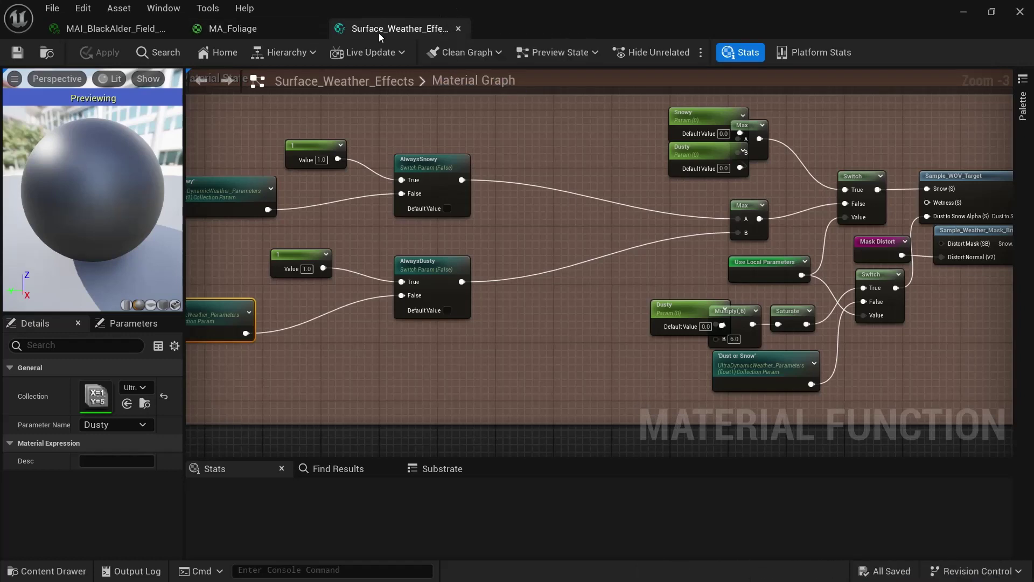
Close Surface_Weather_Effects and MA_Foliage applying changes, then close the alder instance and mesh
{"action": "left_click", "coordinate": [458, 28]}
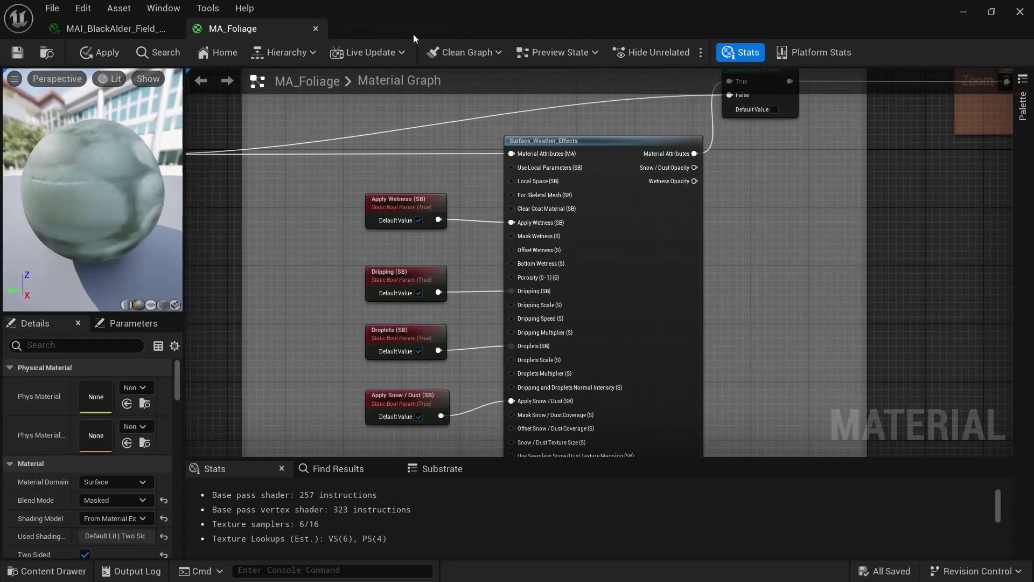
{"action": "left_click", "coordinate": [316, 28]}
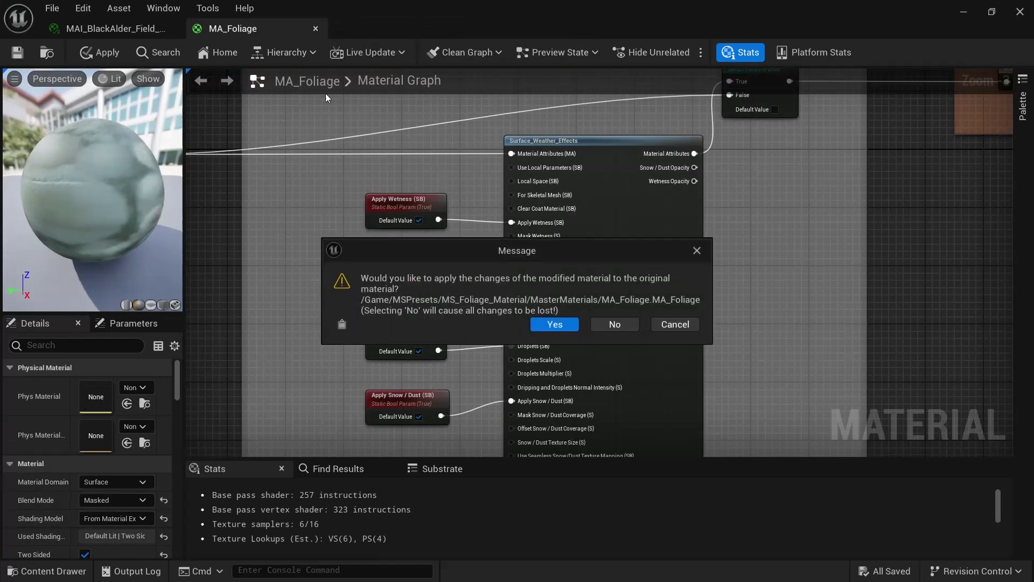
{"action": "left_click", "coordinate": [554, 324]}
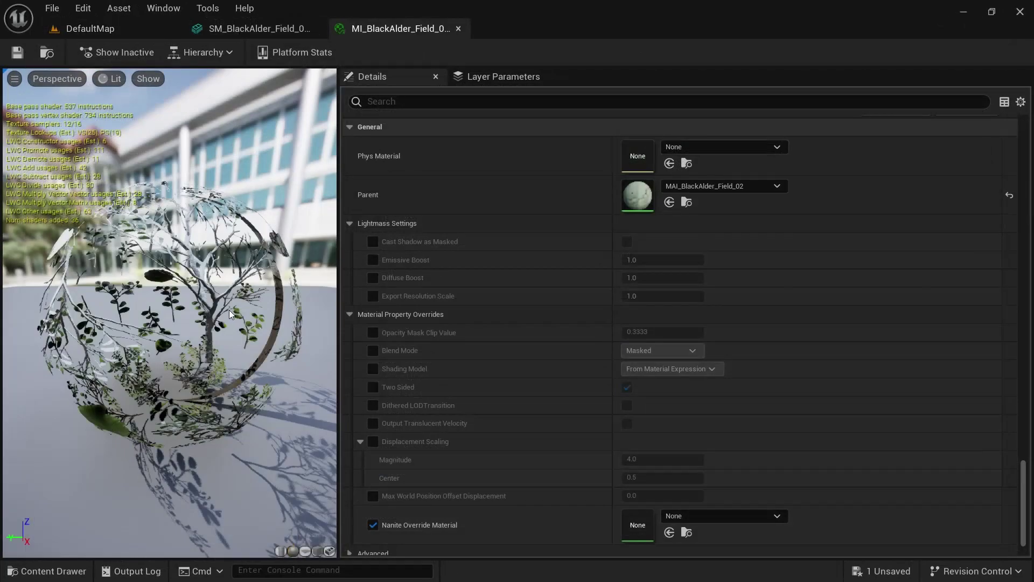
{"action": "scroll", "coordinate": [537, 256], "scroll_direction": "up", "scroll_amount": 5}
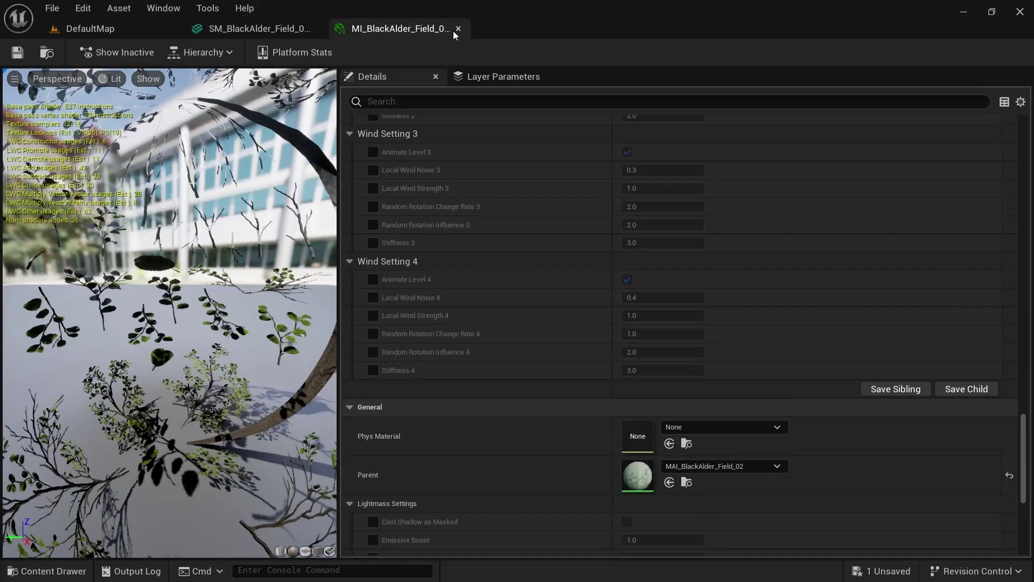
{"action": "left_click", "coordinate": [458, 29]}
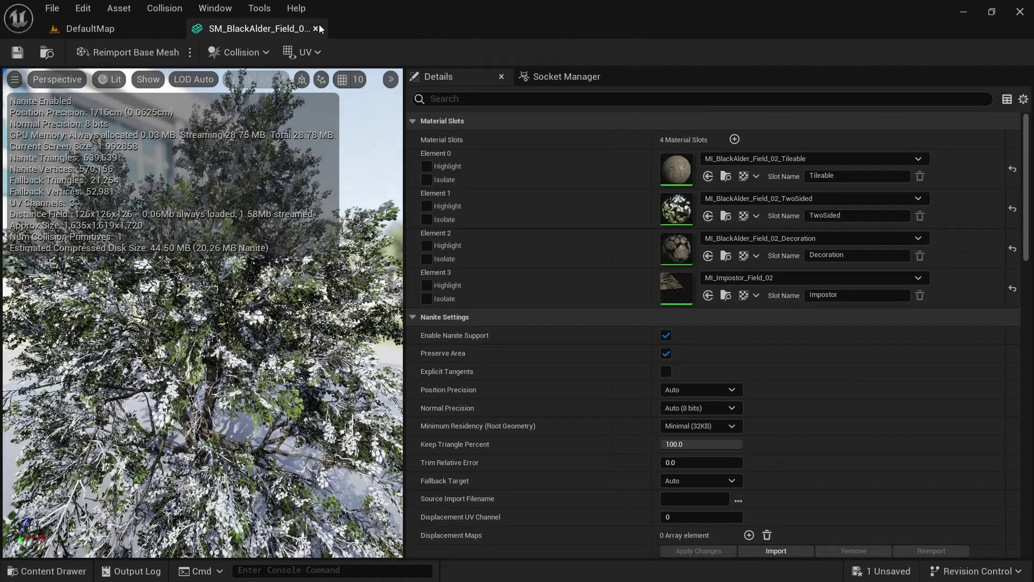
{"action": "left_click", "coordinate": [317, 28]}
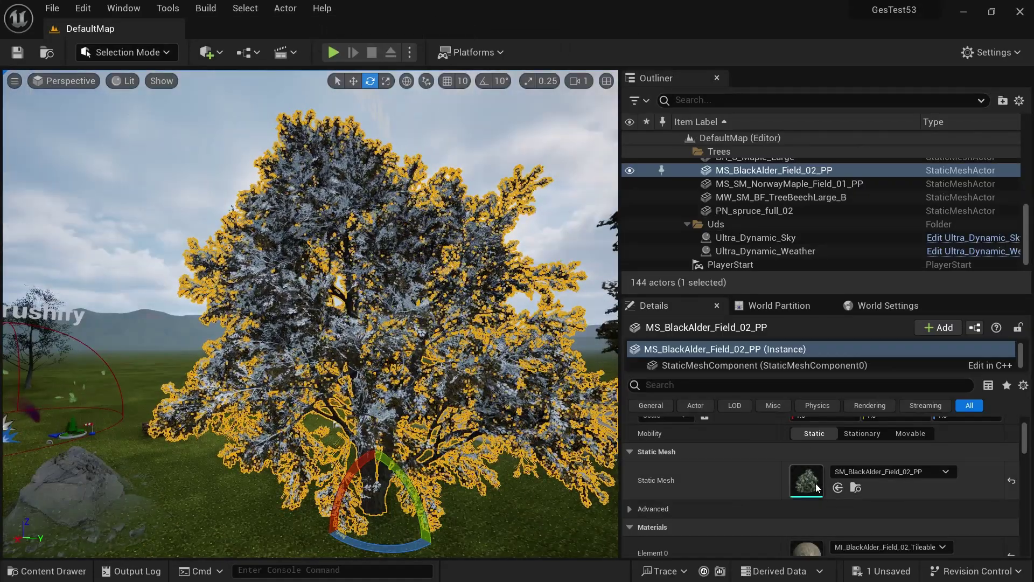
Open the alder's TwoSided leaf instance and override AlwaysSnowy under Ultra Dynamic Weather, left off
{"action": "double_click", "coordinate": [811, 481]}
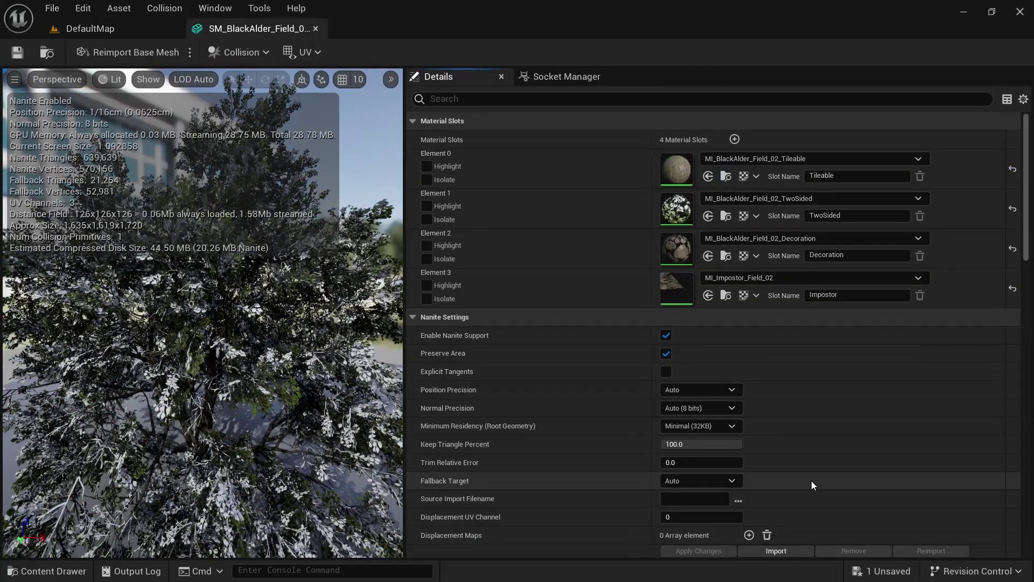
{"action": "double_click", "coordinate": [674, 208]}
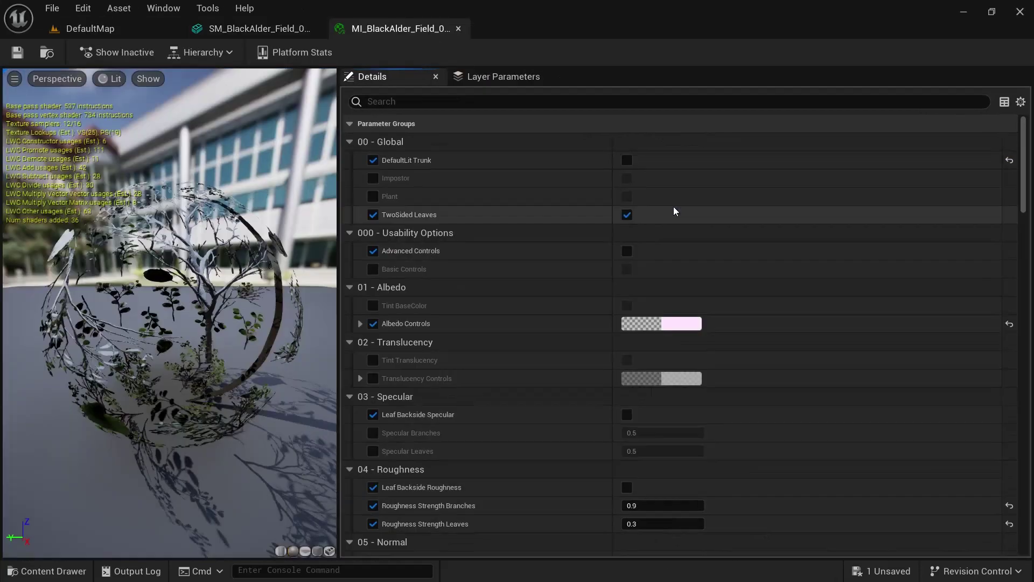
{"action": "scroll", "coordinate": [550, 217], "scroll_direction": "down", "scroll_amount": 15}
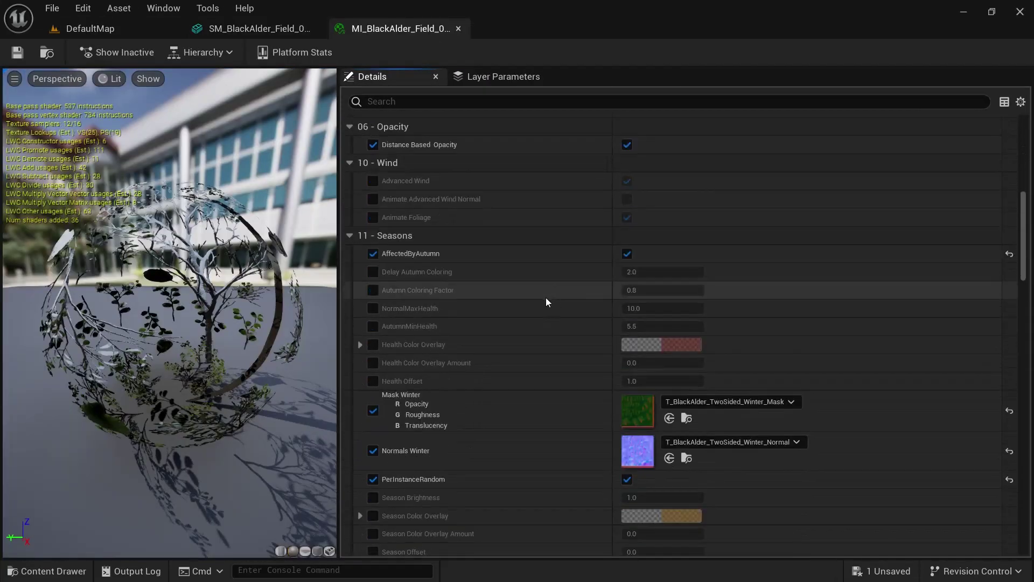
{"action": "scroll", "coordinate": [525, 302], "scroll_direction": "down", "scroll_amount": 10}
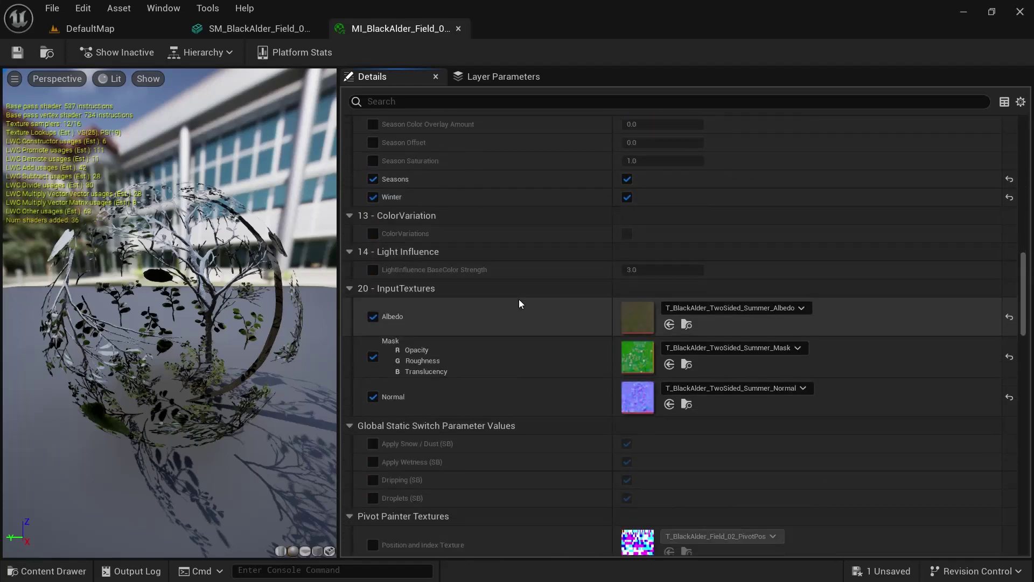
{"action": "scroll", "coordinate": [528, 299], "scroll_direction": "down", "scroll_amount": 5}
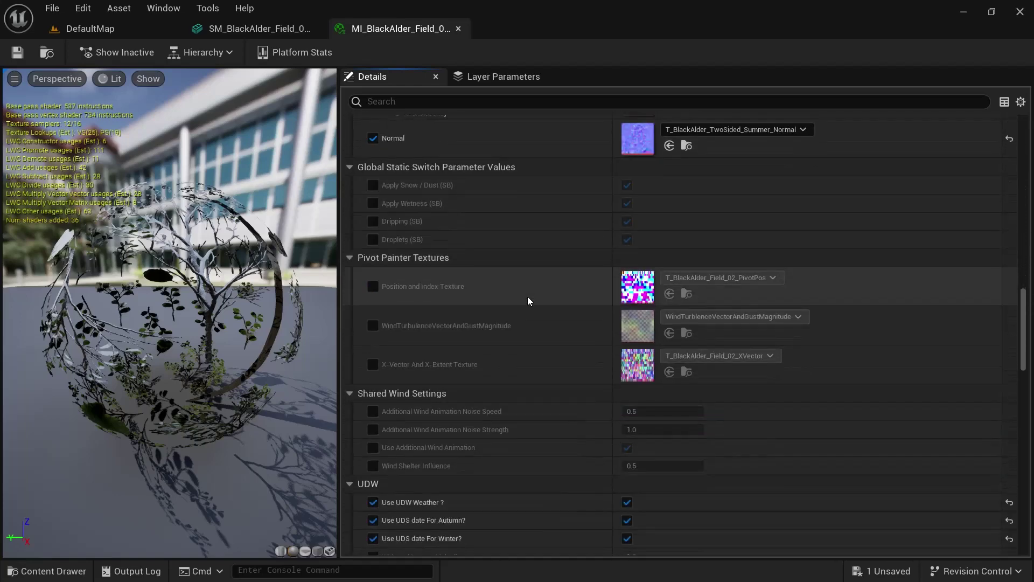
{"action": "scroll", "coordinate": [523, 302], "scroll_direction": "down", "scroll_amount": 4}
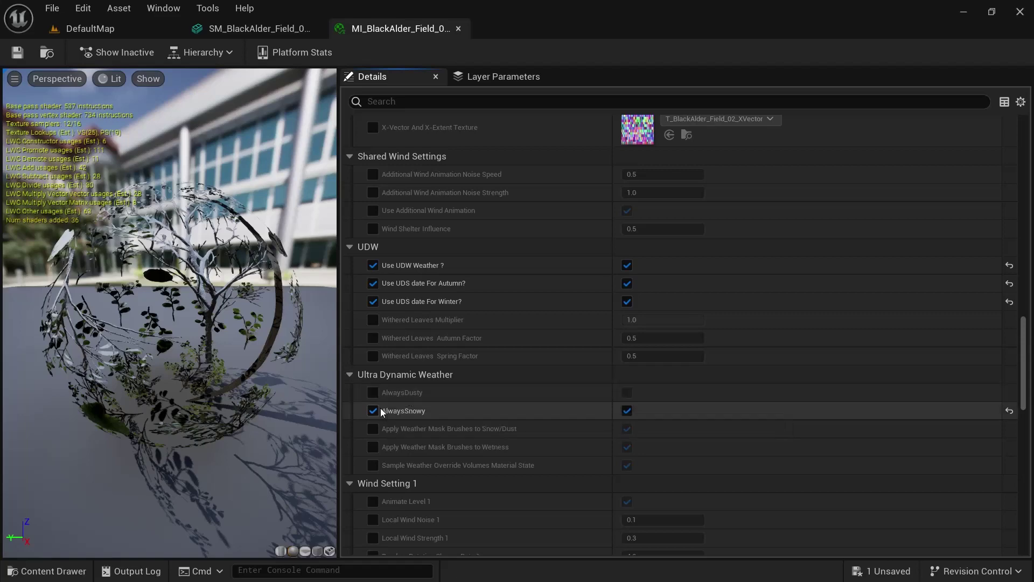
{"action": "left_click", "coordinate": [628, 410]}
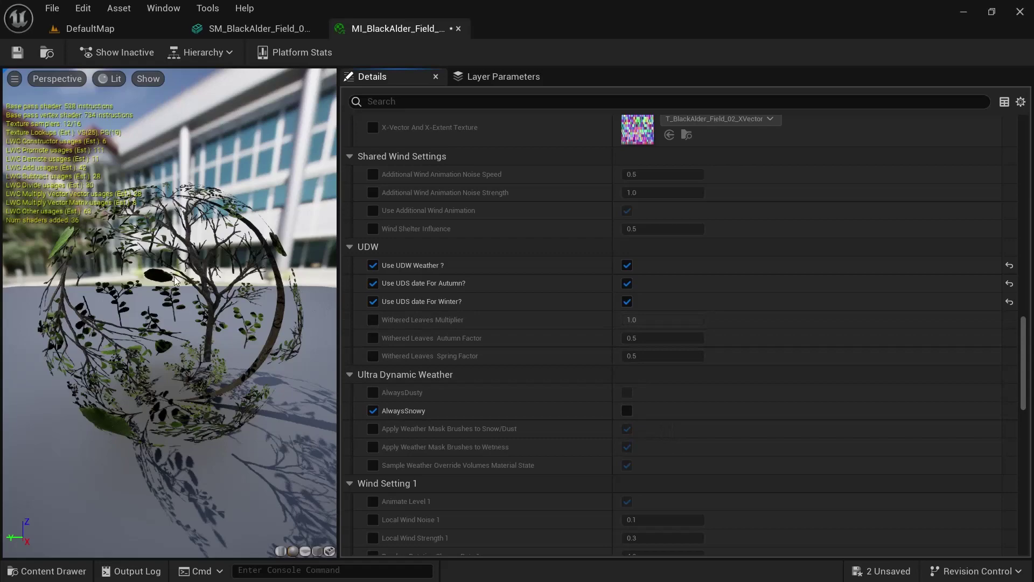
Save the instance and check the tree in the level and mesh tabs
{"action": "key", "text": "ctrl+s"}
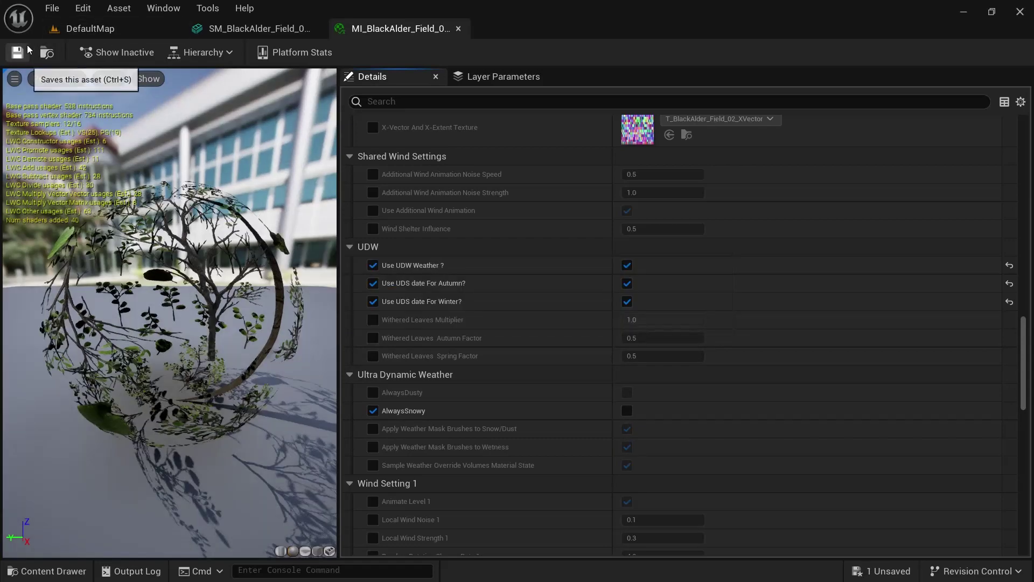
{"action": "left_click", "coordinate": [112, 33]}
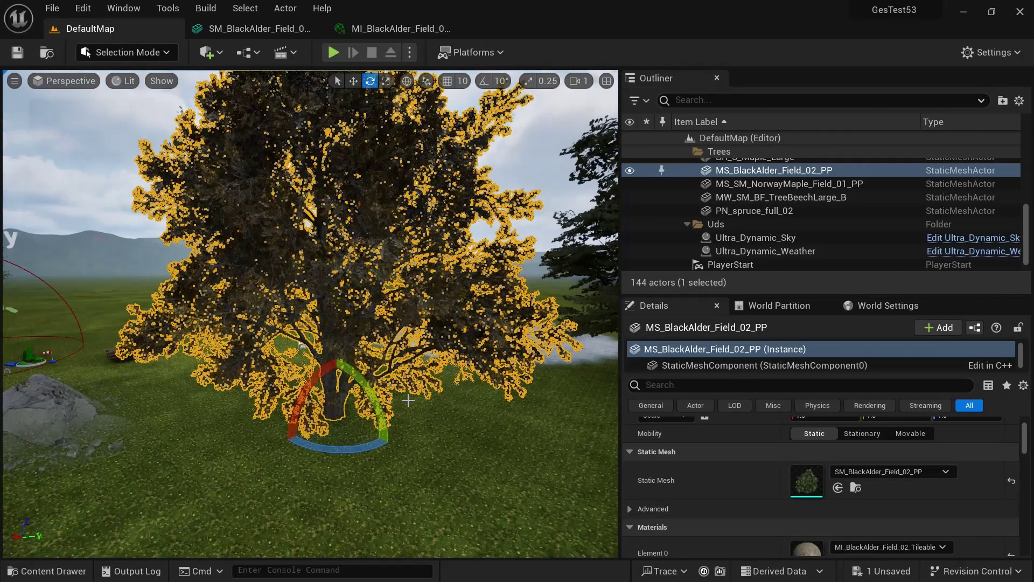
{"action": "left_click", "coordinate": [408, 399]}
{"action": "right_click_drag", "start_coordinate": [408, 399], "coordinate": [437, 360]}
{"action": "left_click", "coordinate": [344, 23]}
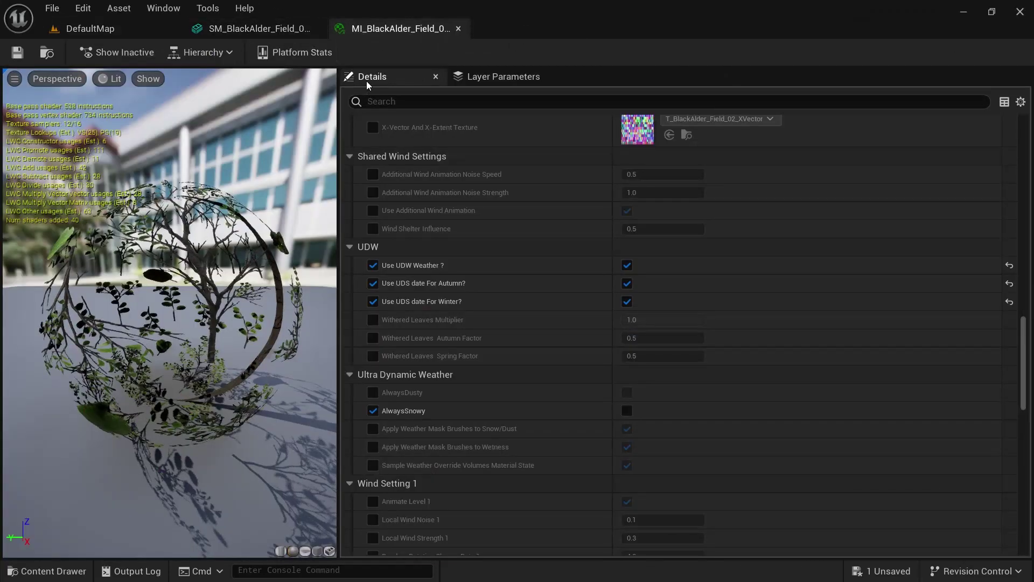
{"action": "left_click", "coordinate": [295, 29]}
{"action": "left_click", "coordinate": [369, 30]}
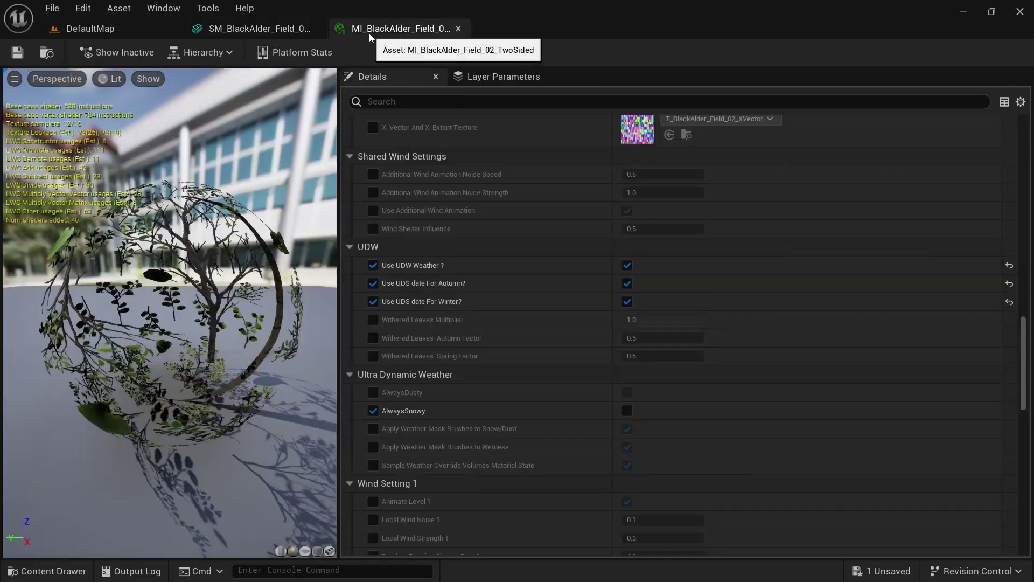
Tick AlwaysSnowy on, save the instance, and view the snow-covered tree in DefaultMap
{"action": "scroll", "coordinate": [521, 358], "scroll_direction": "down", "scroll_amount": 8}
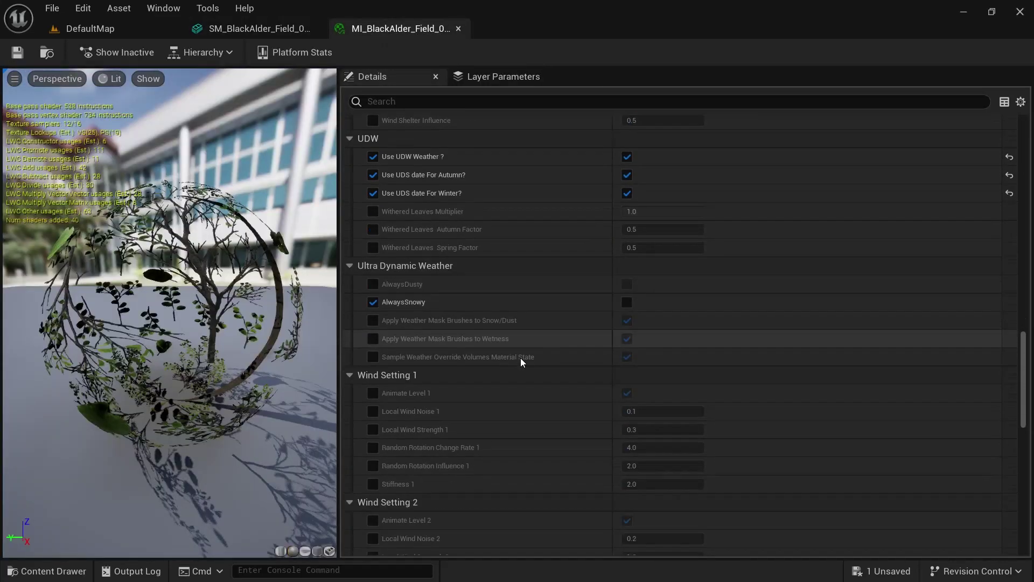
{"action": "scroll", "coordinate": [519, 358], "scroll_direction": "up", "scroll_amount": 2}
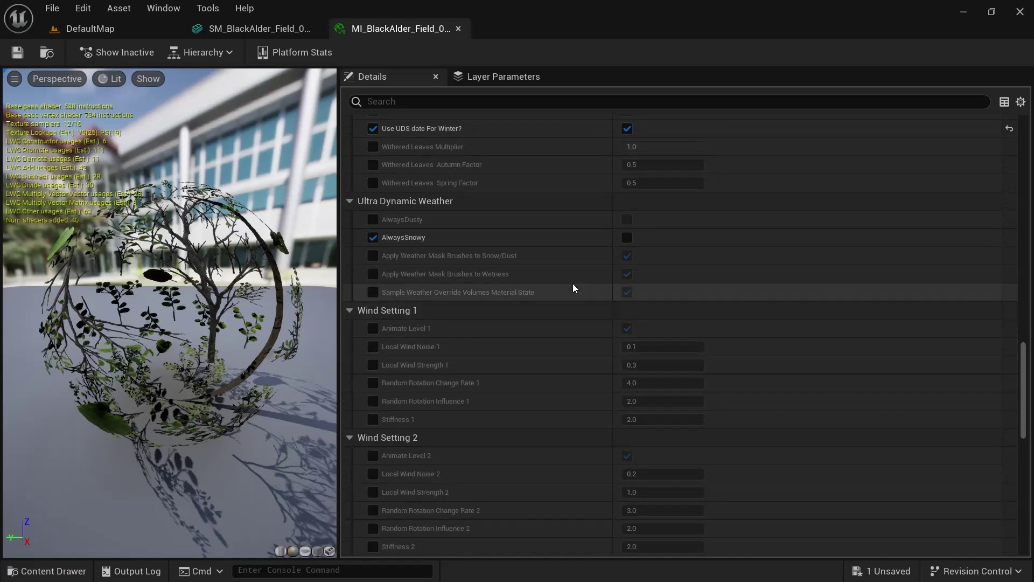
{"action": "left_click", "coordinate": [626, 237]}
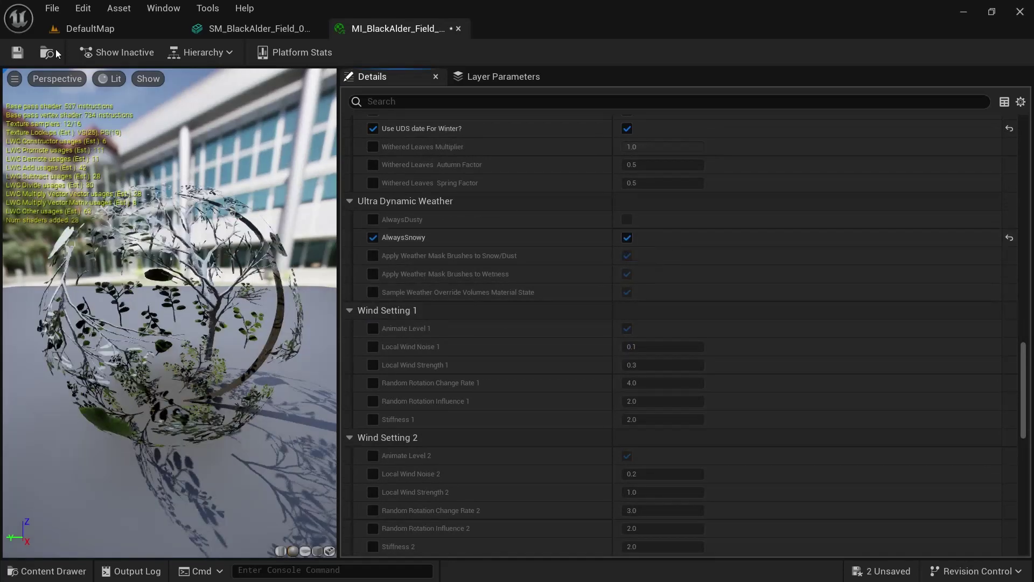
{"action": "left_click", "coordinate": [17, 52]}
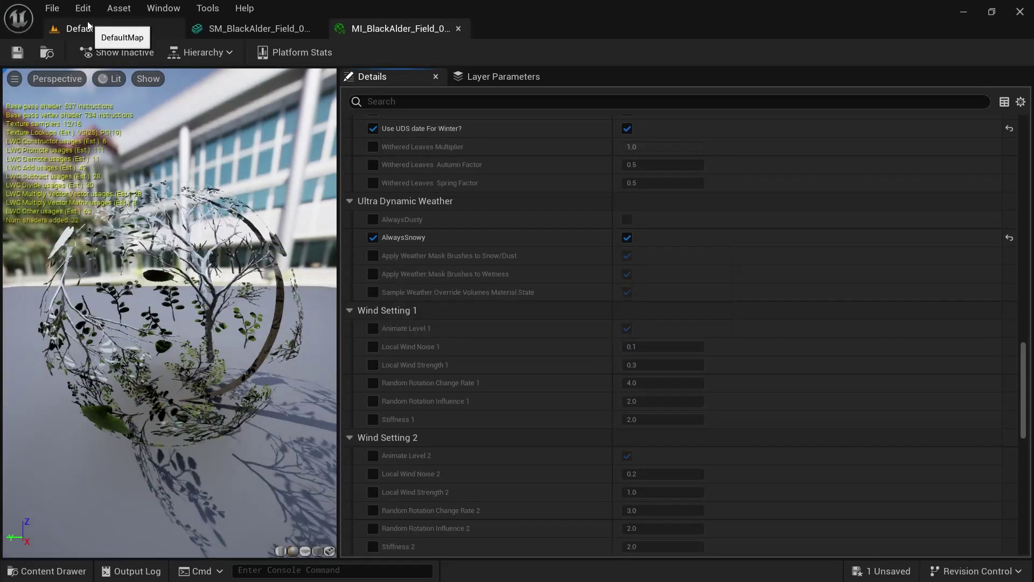
{"action": "left_click", "coordinate": [66, 26]}
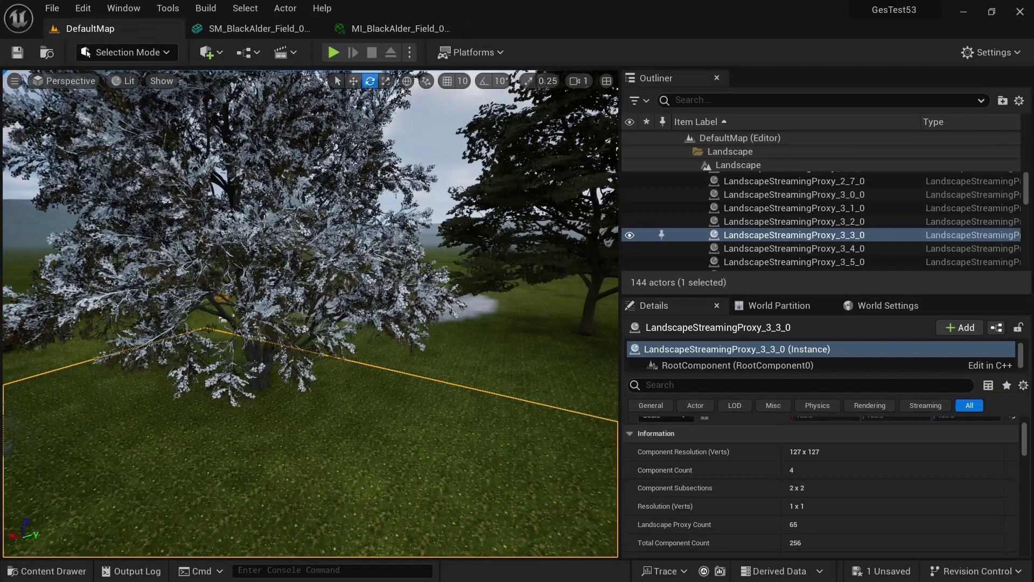
{"action": "mouse_move", "coordinate": [567, 365]}
{"action": "right_mouse_down"}
{"action": "mouse_move", "coordinate": [517, 361]}
{"action": "mouse_move", "coordinate": [568, 365]}
{"action": "right_mouse_up"}
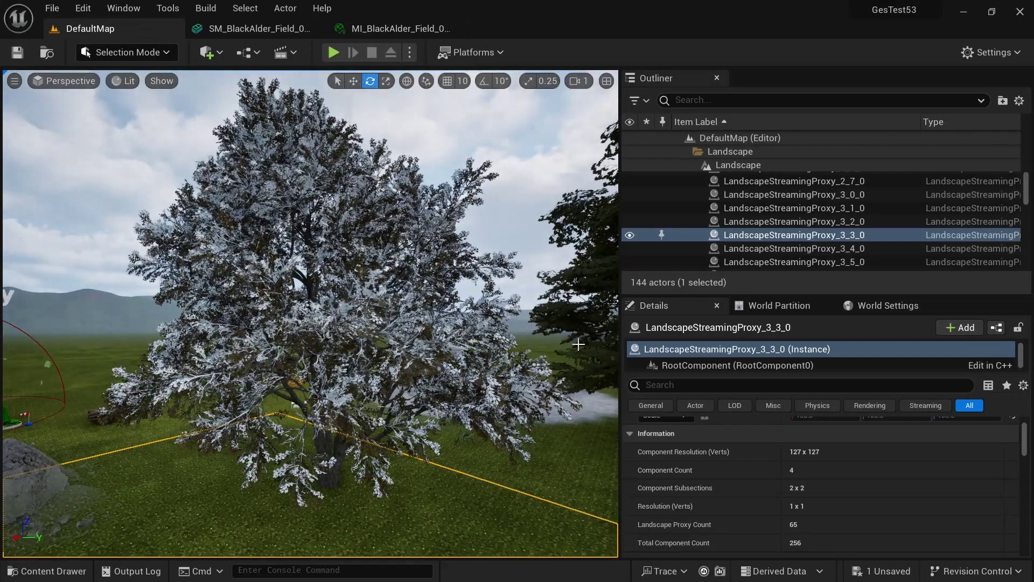
Select the MS_SM_NorwayMaple_Field_01_PP tree, then open the screen recorder's tray controls
{"action": "left_click", "coordinate": [568, 365]}
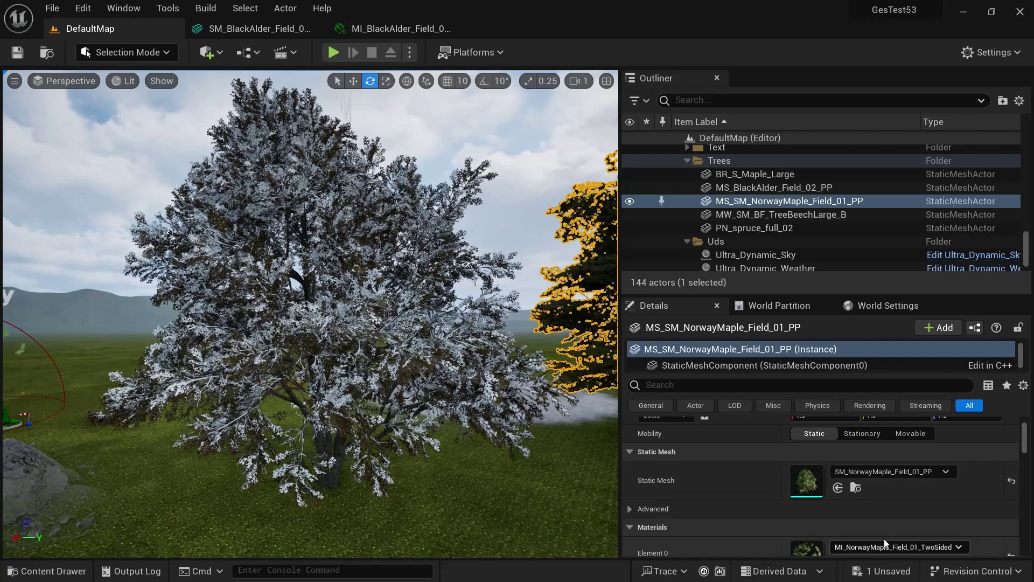
{"action": "key", "text": "super"}
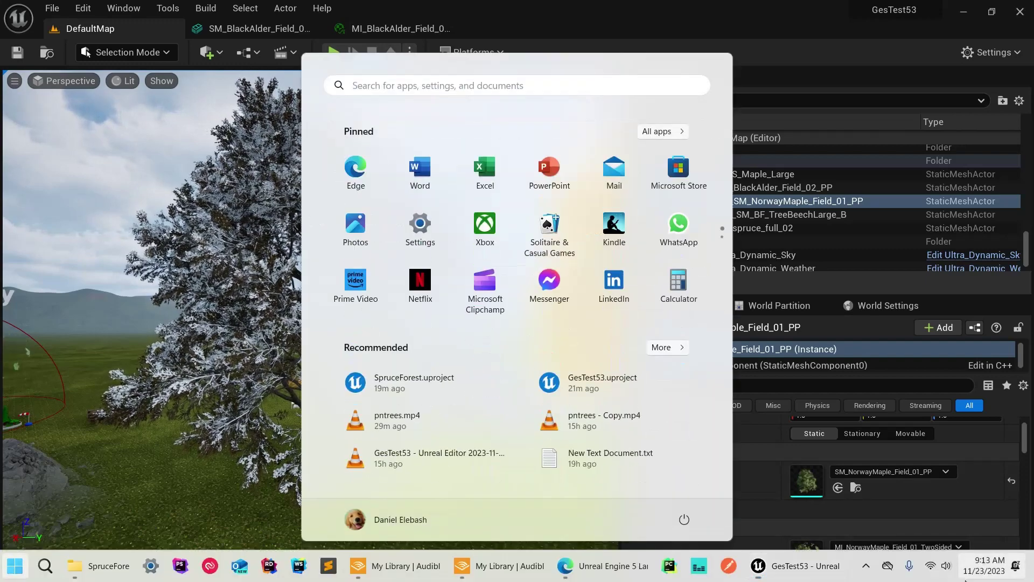
{"action": "left_click", "coordinate": [866, 565]}
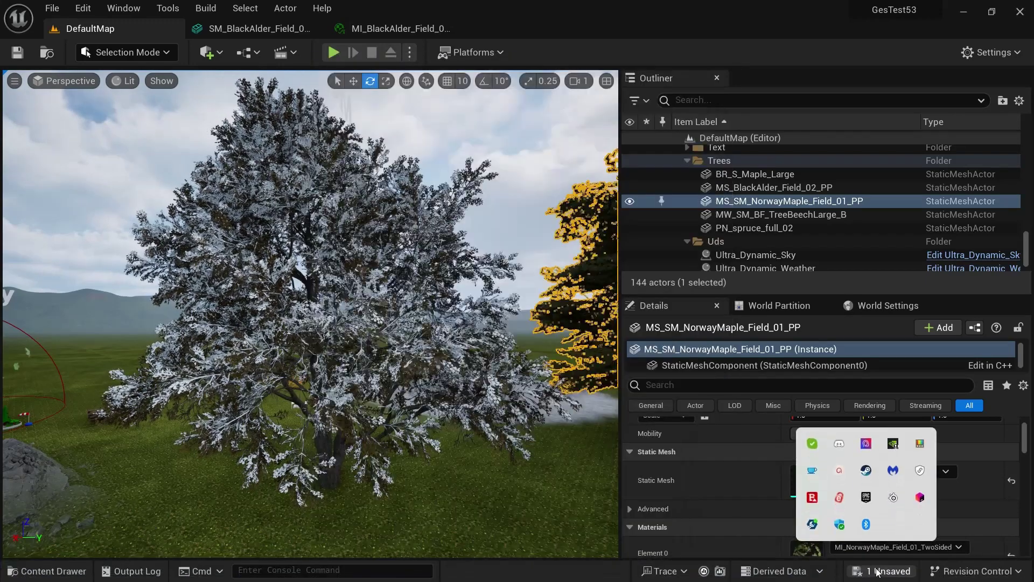
{"action": "left_click", "coordinate": [839, 469]}
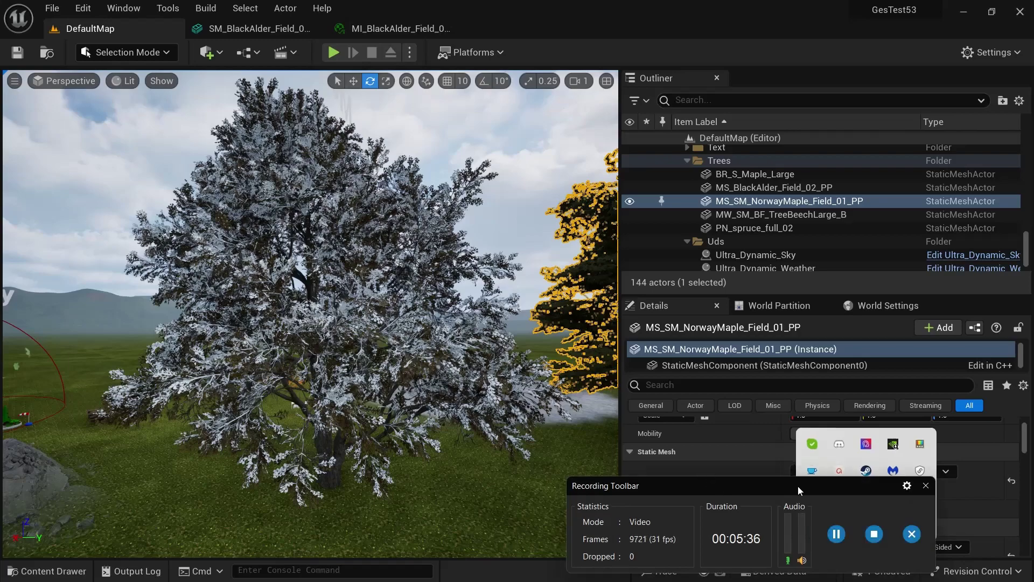